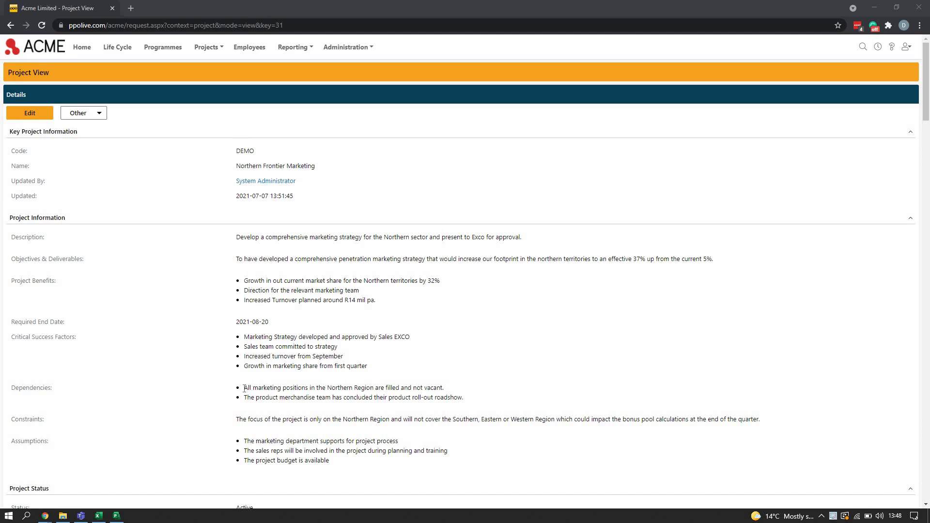
- Review the Northern Frontier schedule in Microsoft Project and the task import template in Excel, and return to the Project View page in Chrome
click(117, 516)
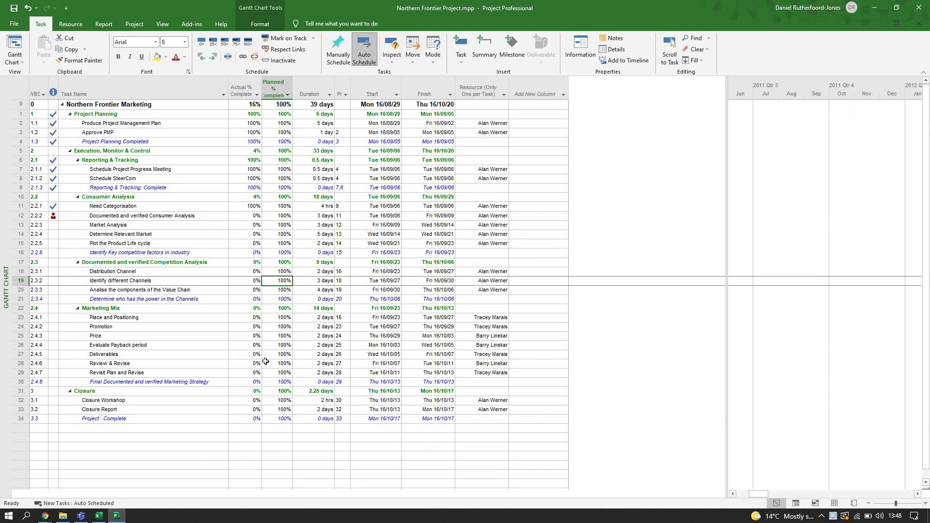
click(99, 515)
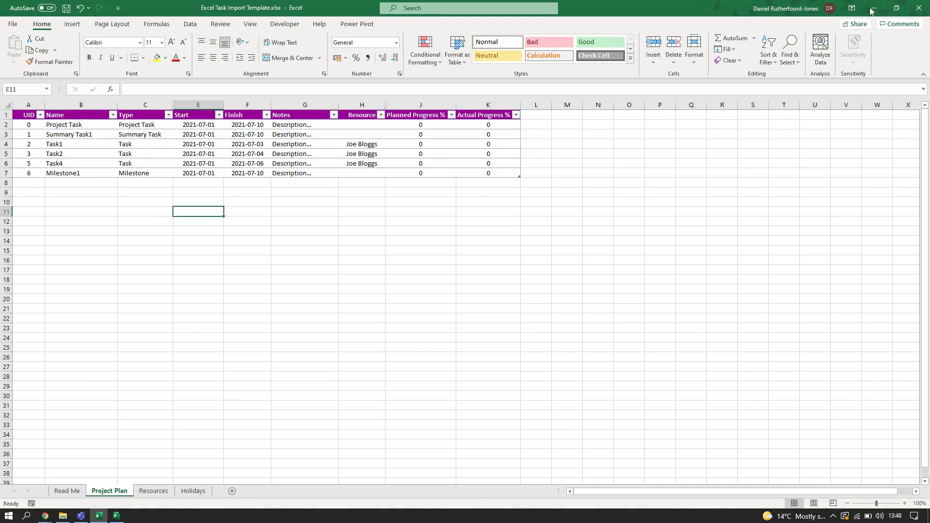
click(874, 10)
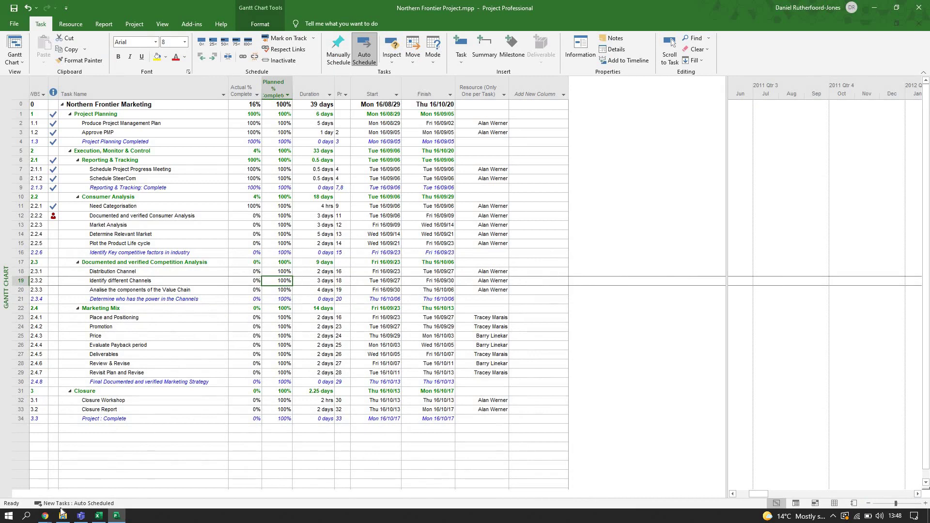
mouse_move(44, 516)
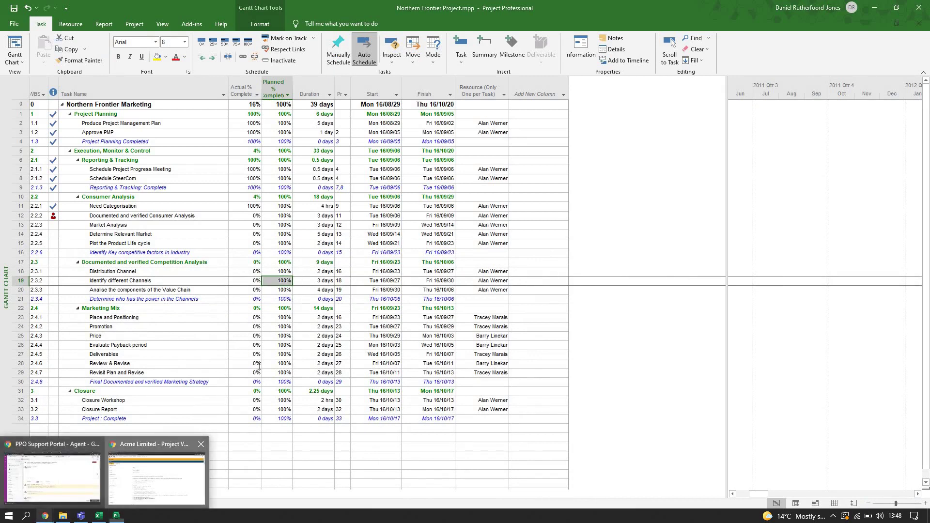
click(160, 478)
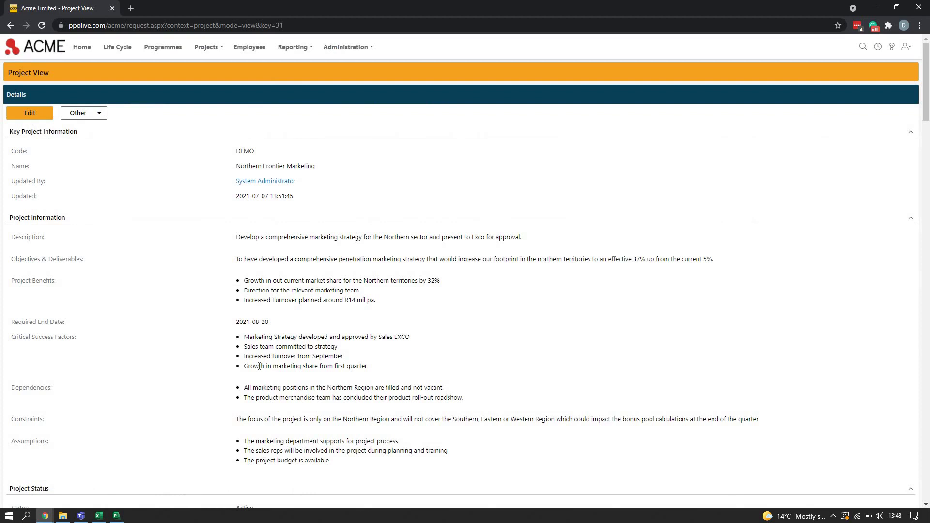
- Open the task import wizard from the Tasks section of the Northern Frontier Marketing project
scroll(399, 306, down, 1)
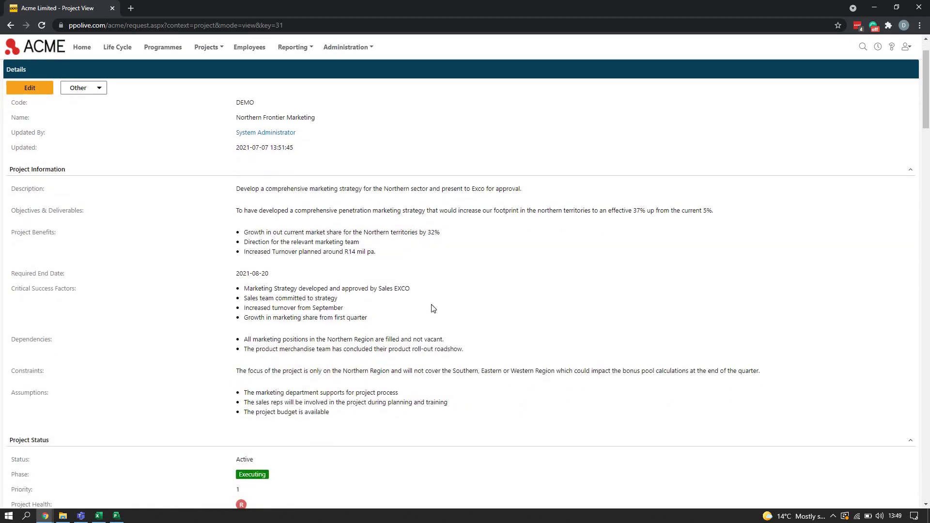
scroll(433, 299, down, 6)
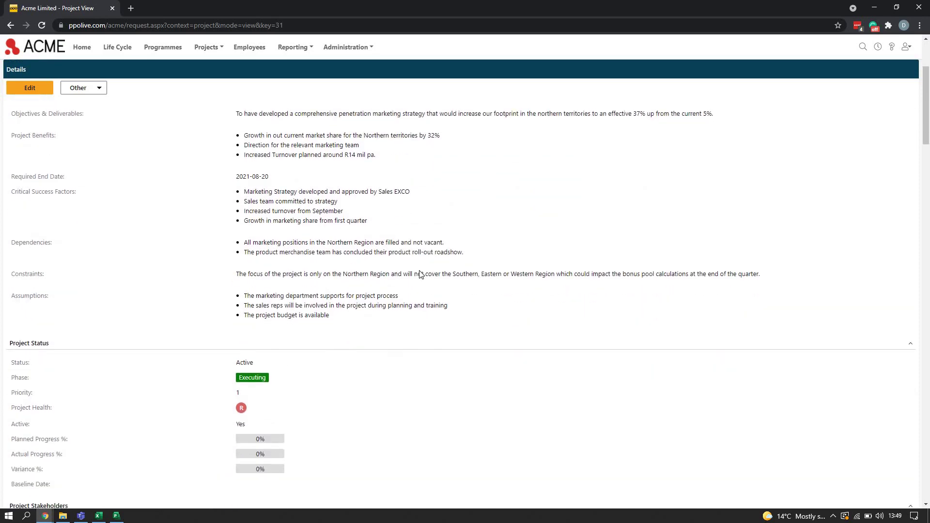
scroll(421, 275, down, 9)
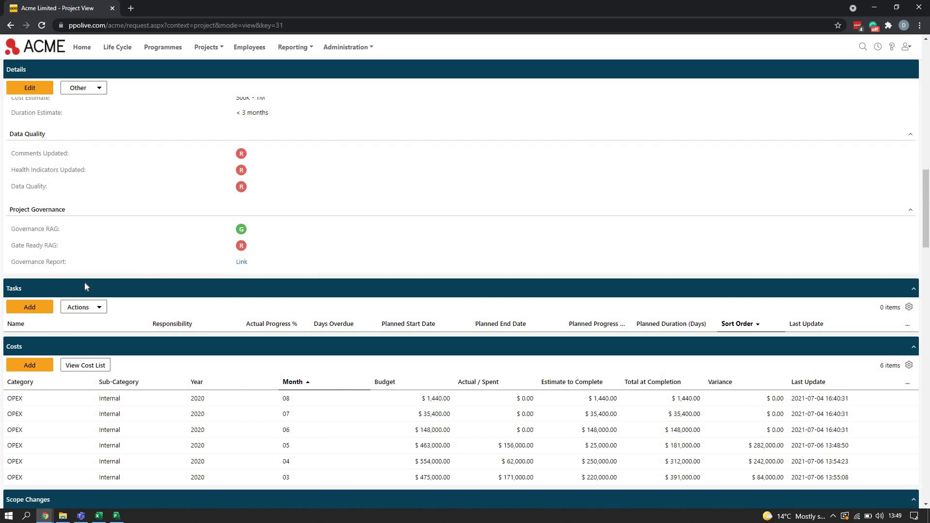
click(99, 308)
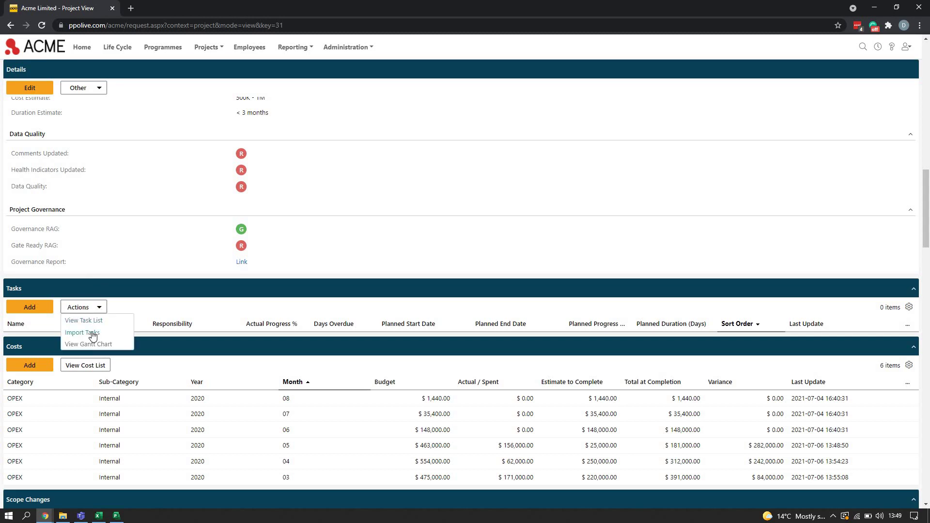
click(93, 333)
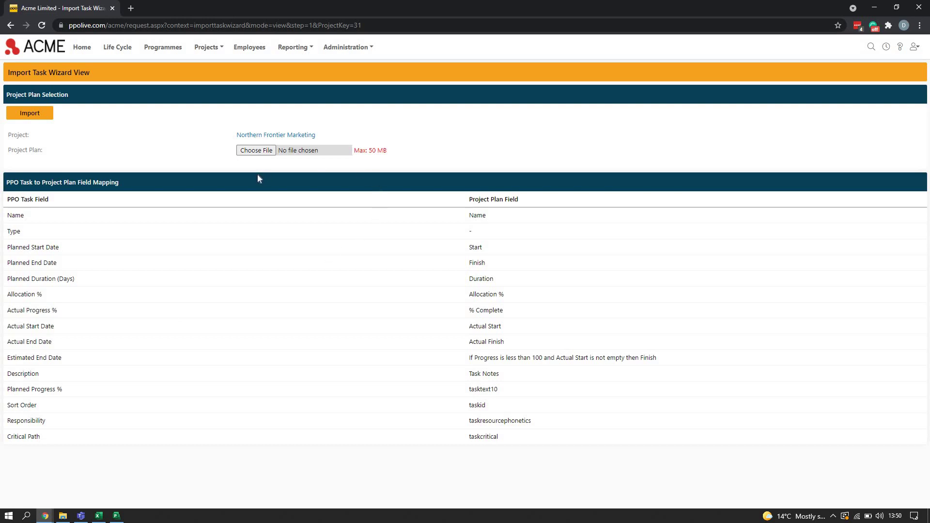
- Choose Northern Frontier Project.mpp as the project plan and run it through the import wizard as far as the summary
click(260, 151)
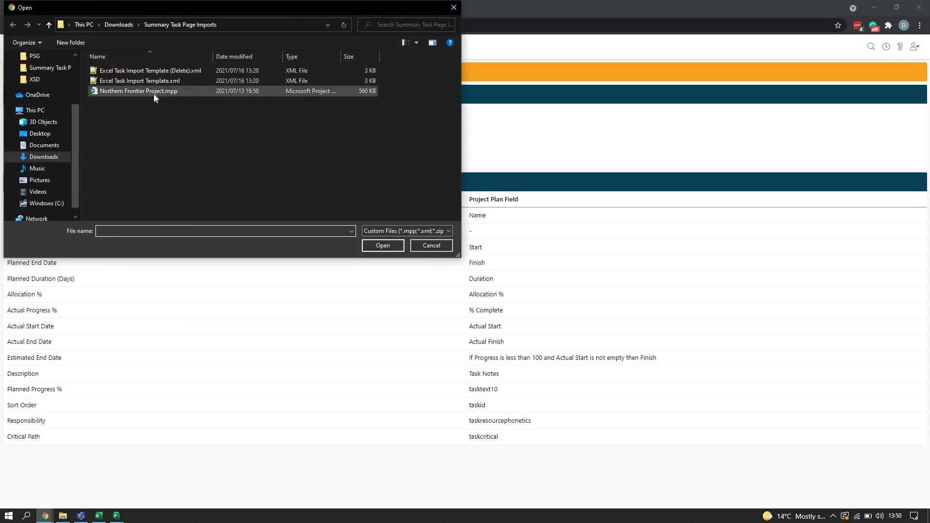
double_click(154, 94)
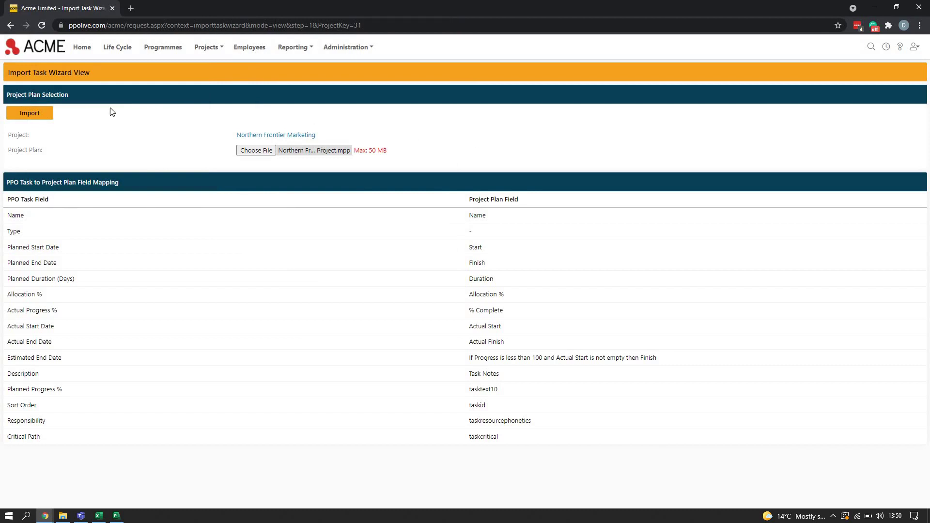
click(46, 115)
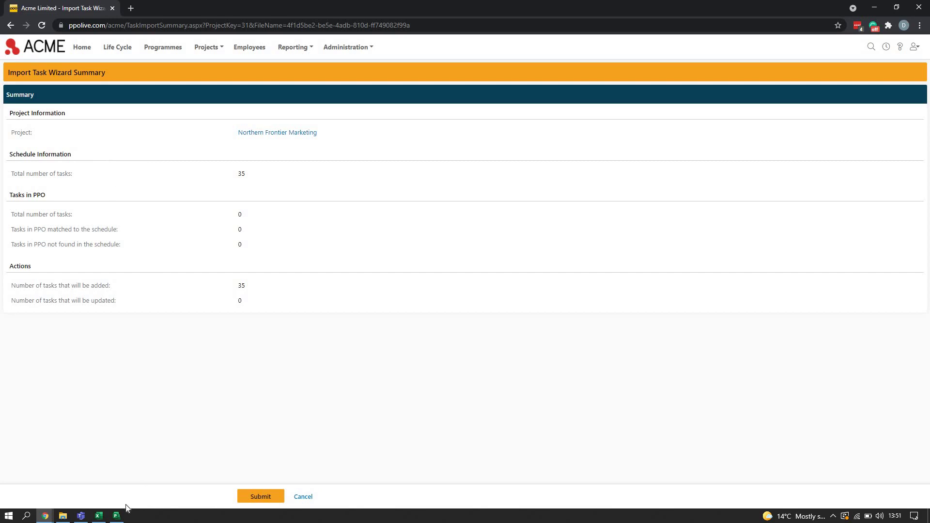
- Compare the import summary with the schedule in Microsoft Project and submit the task import
click(117, 516)
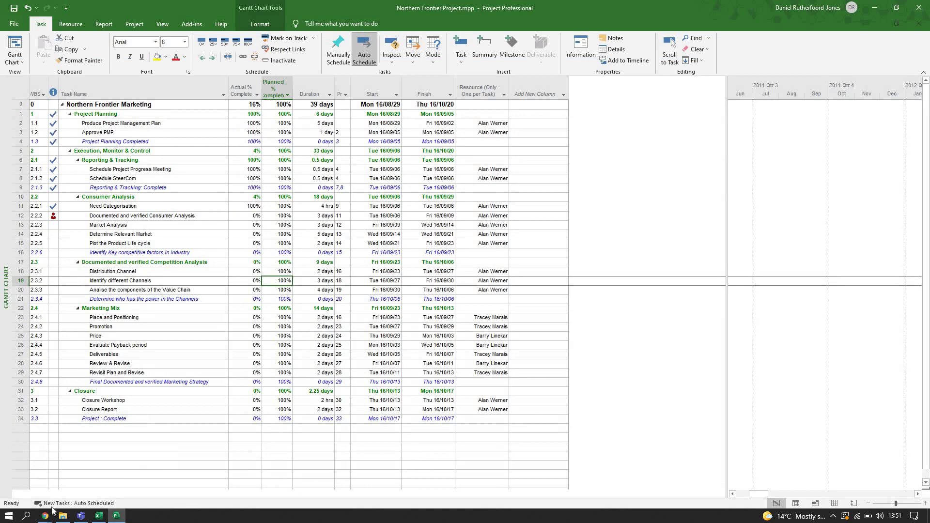
click(146, 488)
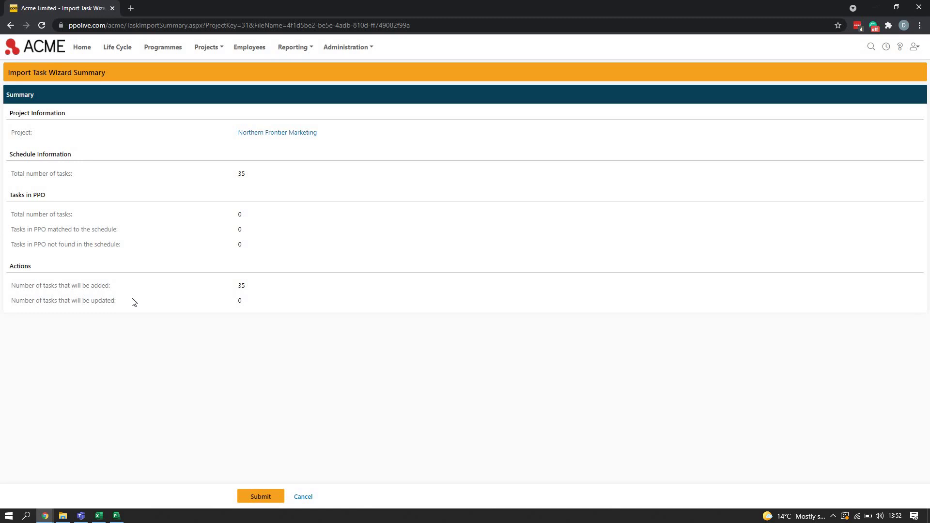
click(260, 487)
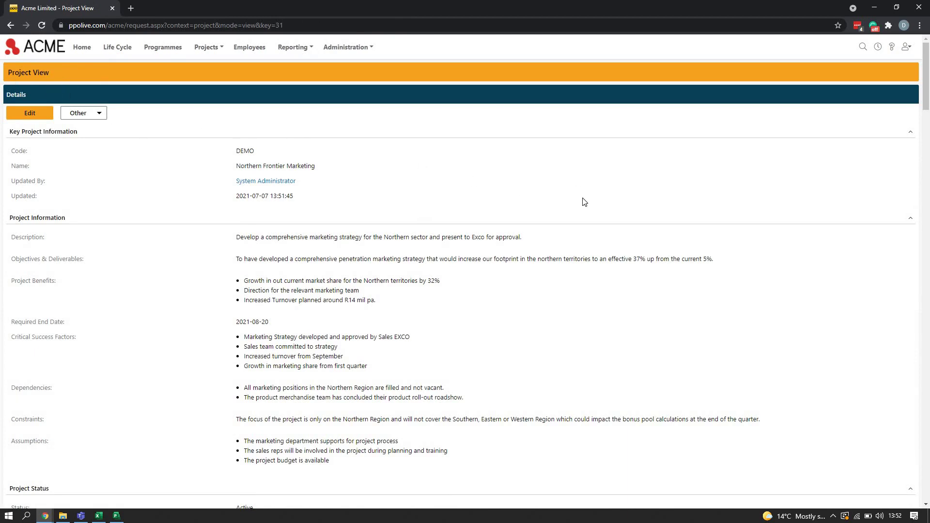
- Inspect the project's imported tasks in the task list and the Gantt chart, and return to the project view
scroll(584, 204, down, 4)
scroll(588, 211, down, 11)
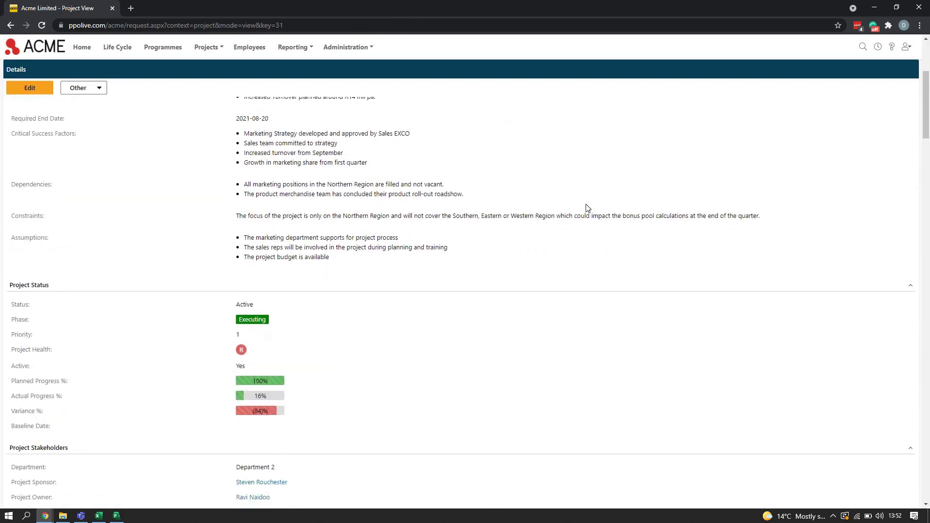
scroll(588, 208, down, 4)
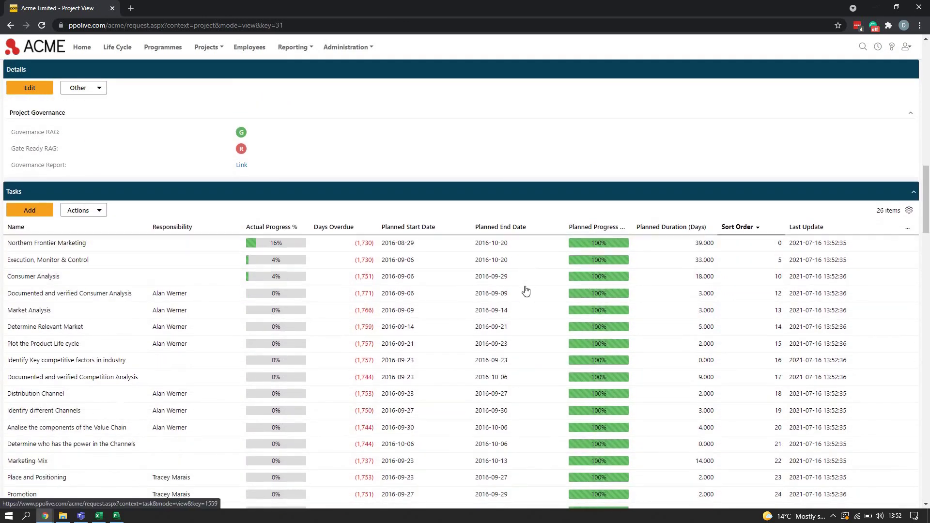
click(98, 214)
click(102, 248)
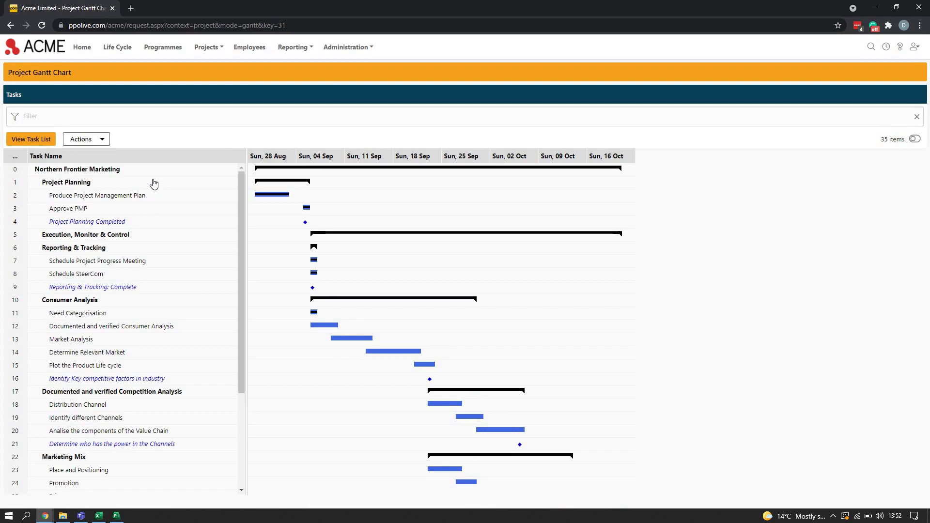
click(102, 141)
click(114, 177)
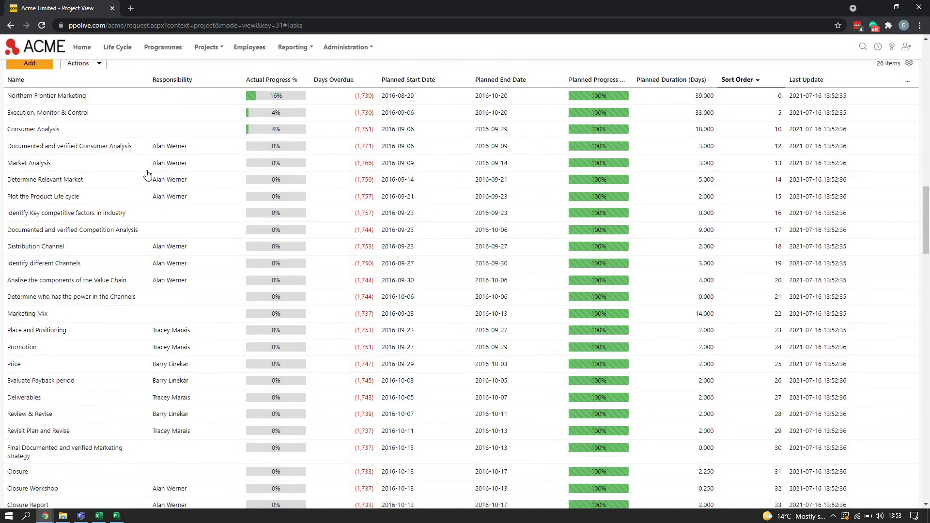
- Switch to Microsoft Project and rename the Price task under Marketing Mix as "Price Change"
key(alt+Tab)
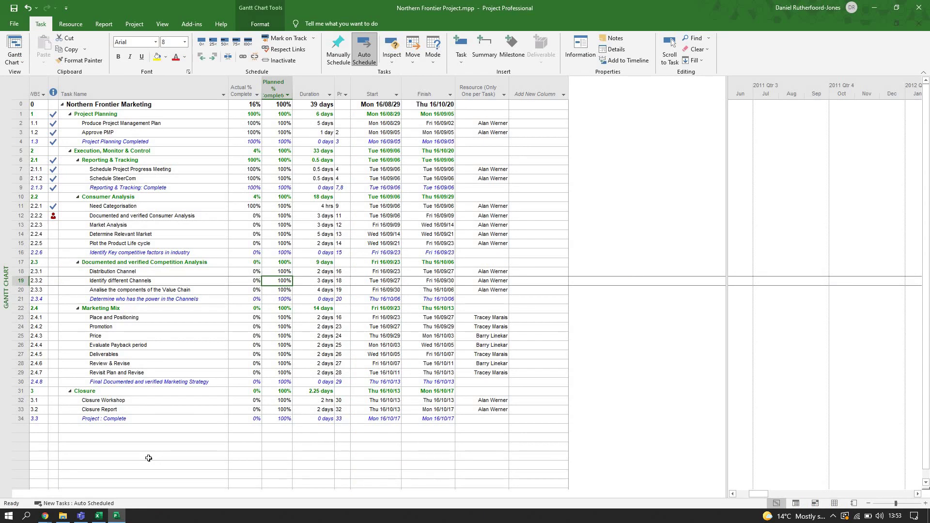
click(122, 337)
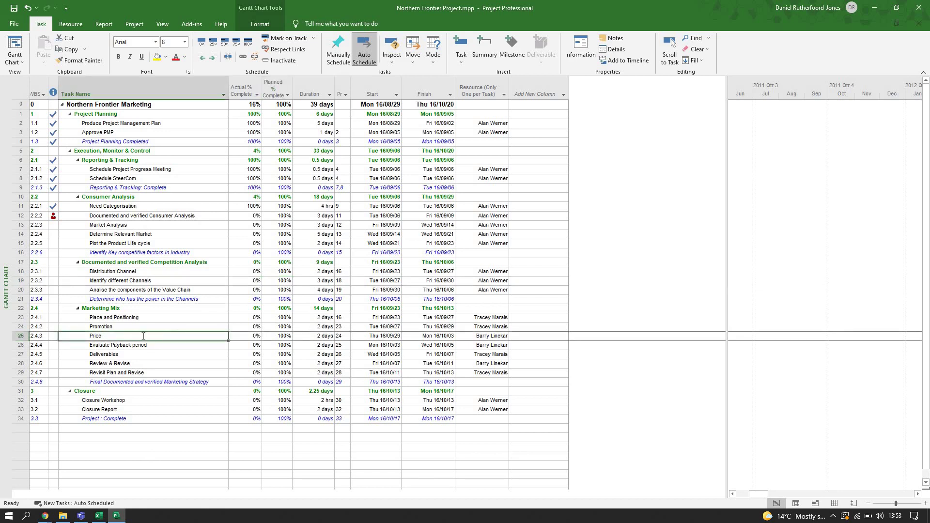
key(F2)
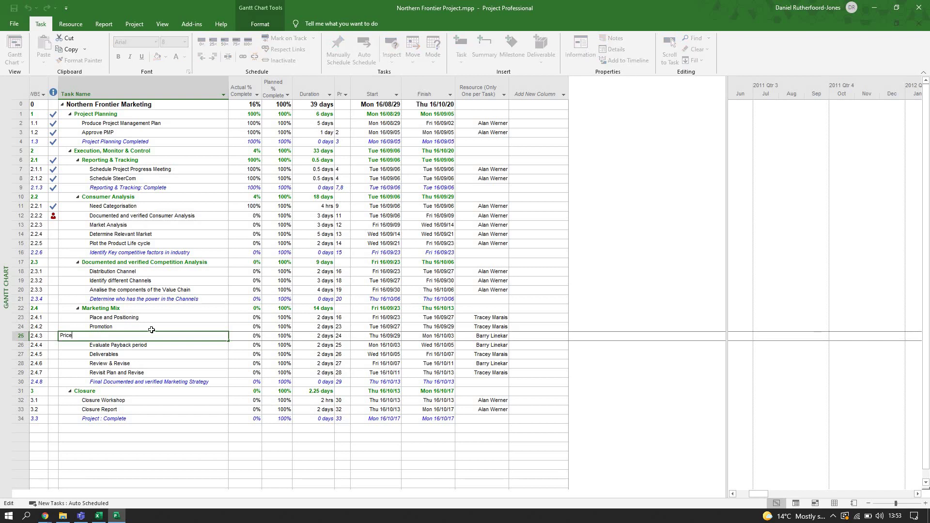
text(Change)
key(Return)
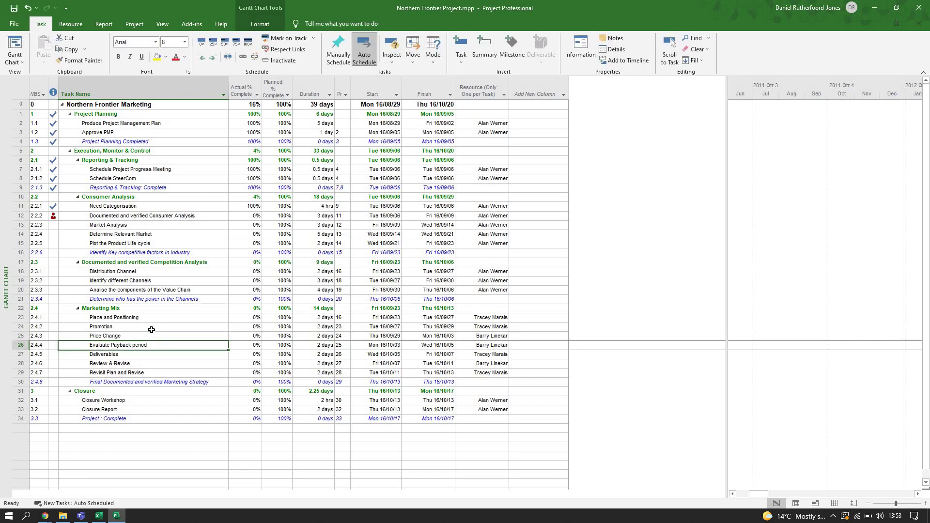
- Set the actual completion of the "Documented and verified Consumer Analysis" task to 100%
click(247, 216)
text(100)
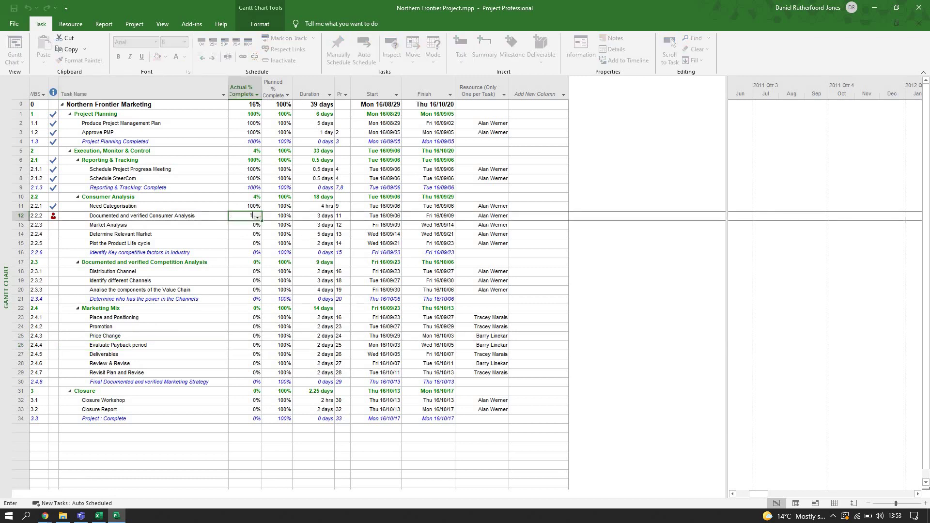
click(256, 335)
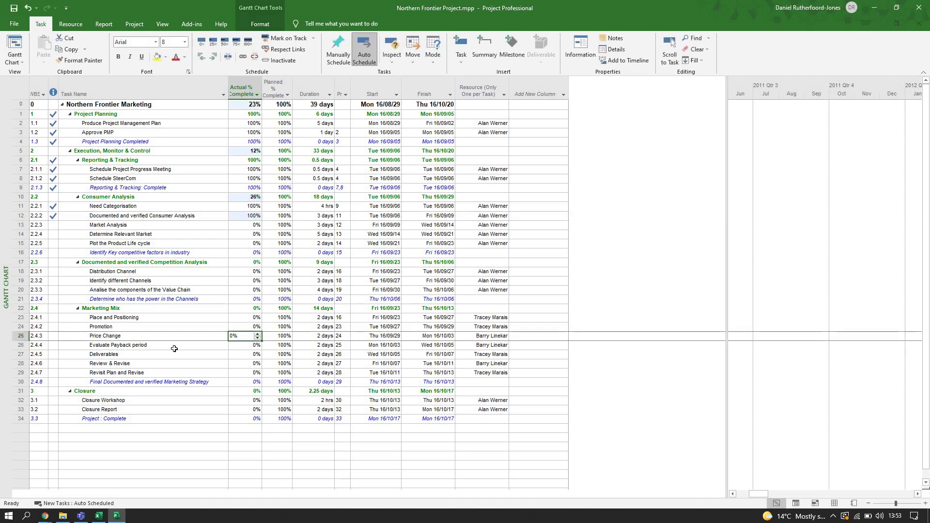
- Insert a new task above "Evaluate Payback period" and name it "Price Change Communication"
click(23, 345)
right_click(29, 345)
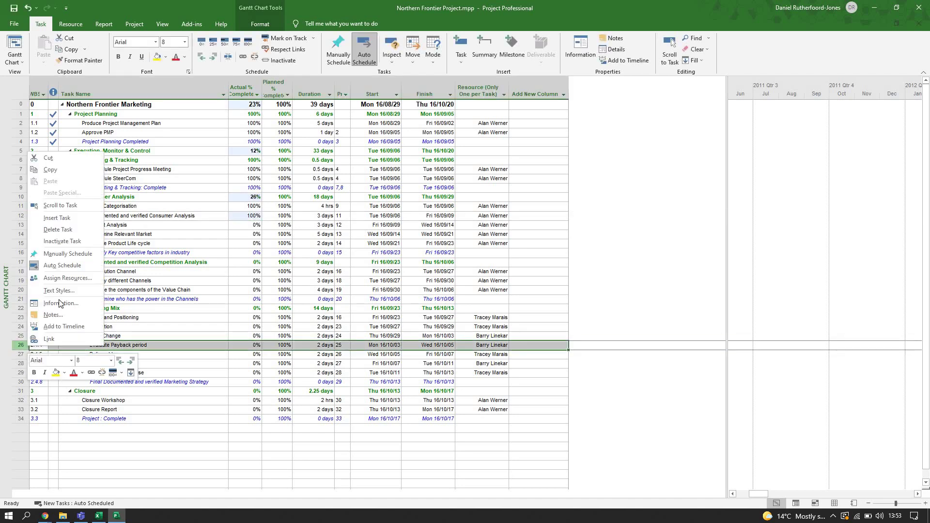
click(73, 218)
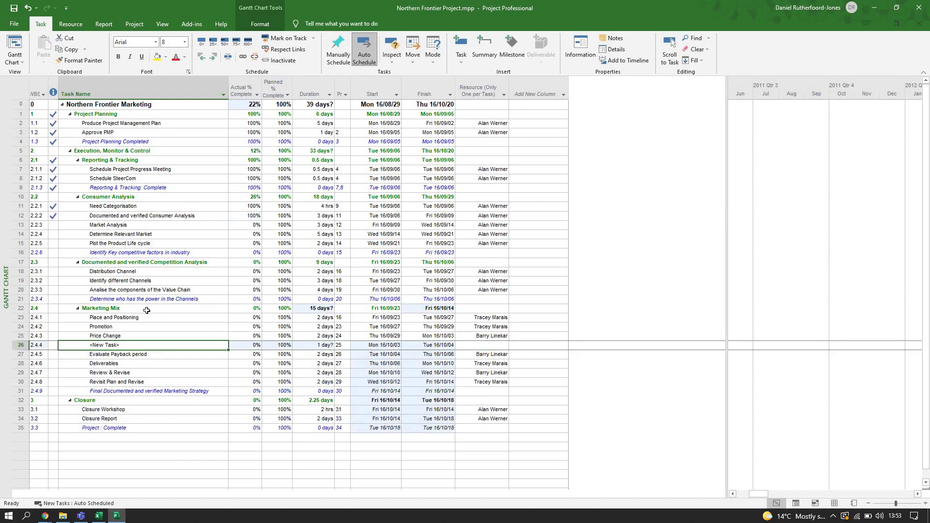
text(Price Cha)
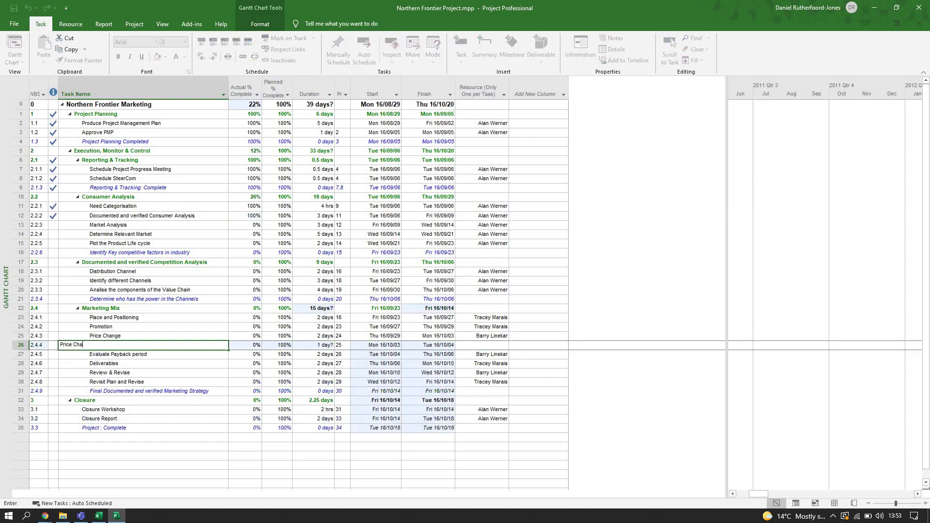
text(nge Communication)
key(Tab)
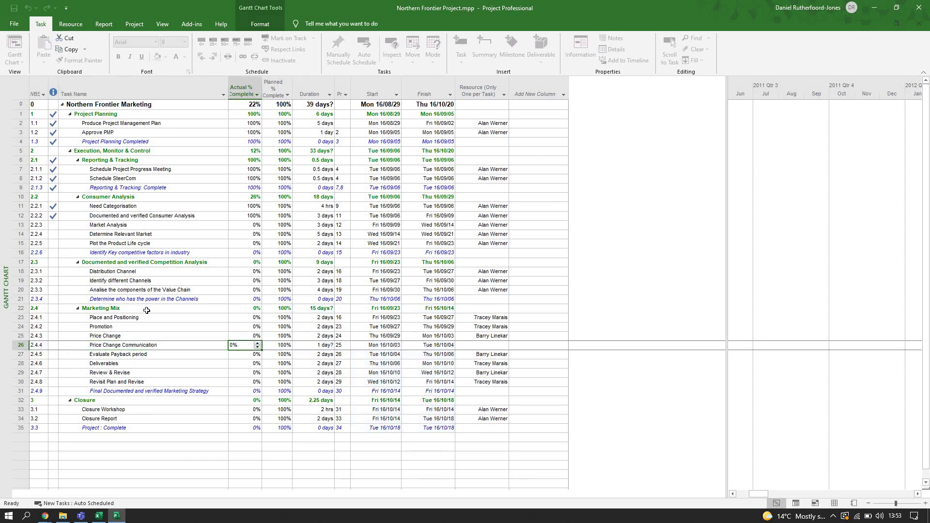
- Set the Price Change Communication task's duration to 1 day and assign it the same resource as the Price Change task
click(315, 345)
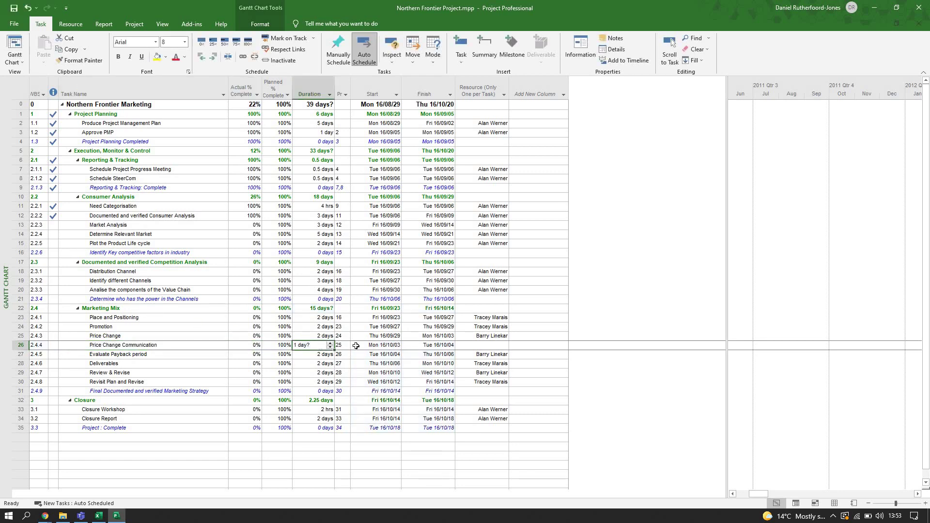
click(504, 348)
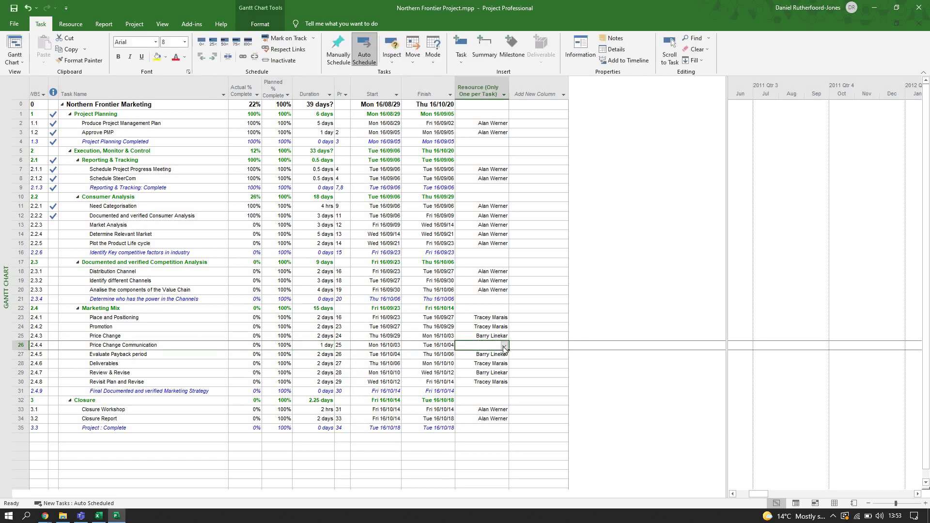
click(505, 346)
click(486, 381)
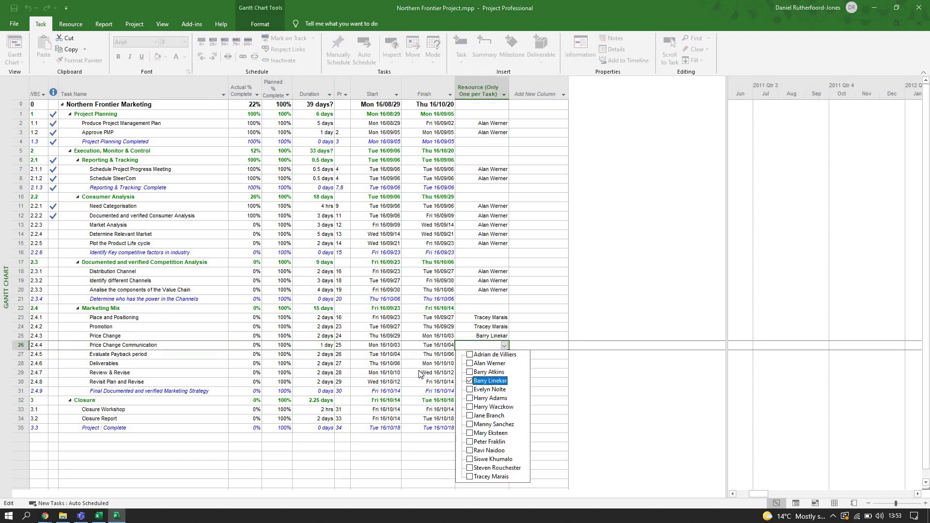
key(Return)
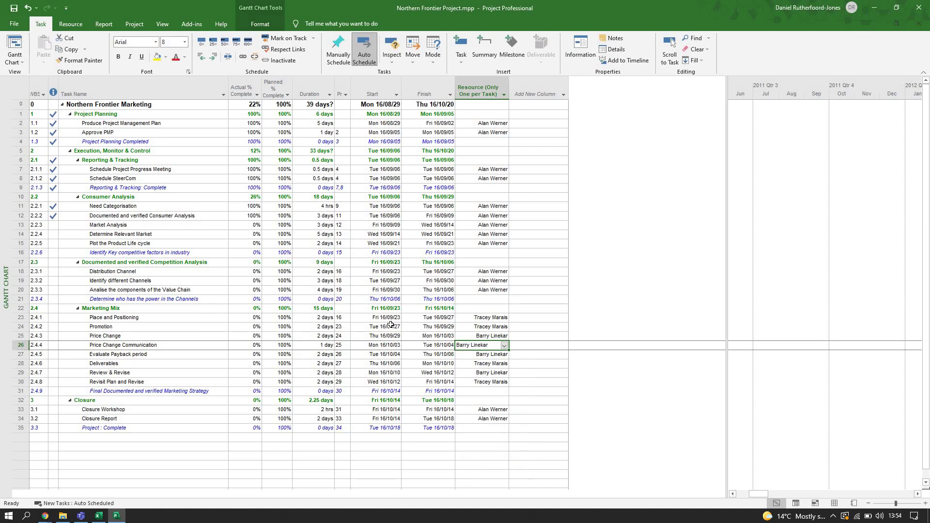
- Save the edited schedule as a separate copy named "Northern Frontier Project (edit).mpp"
key(F12)
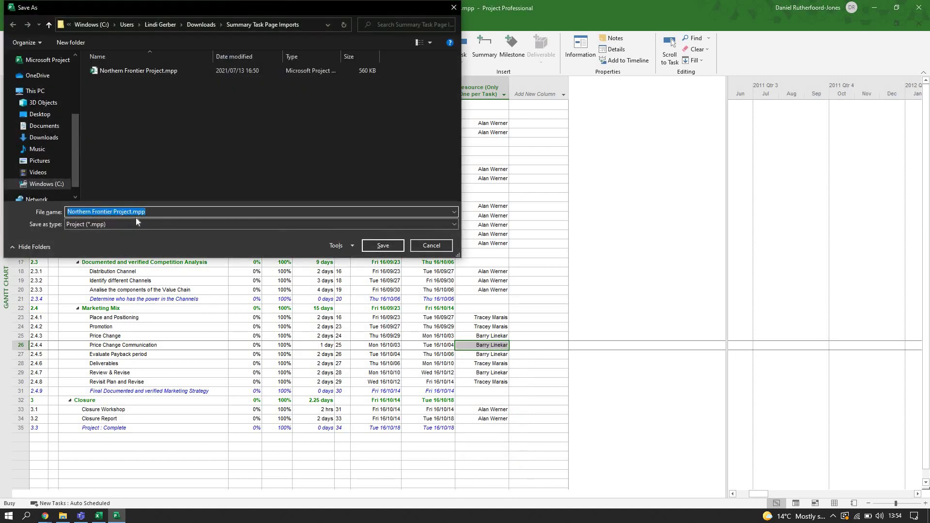
click(132, 212)
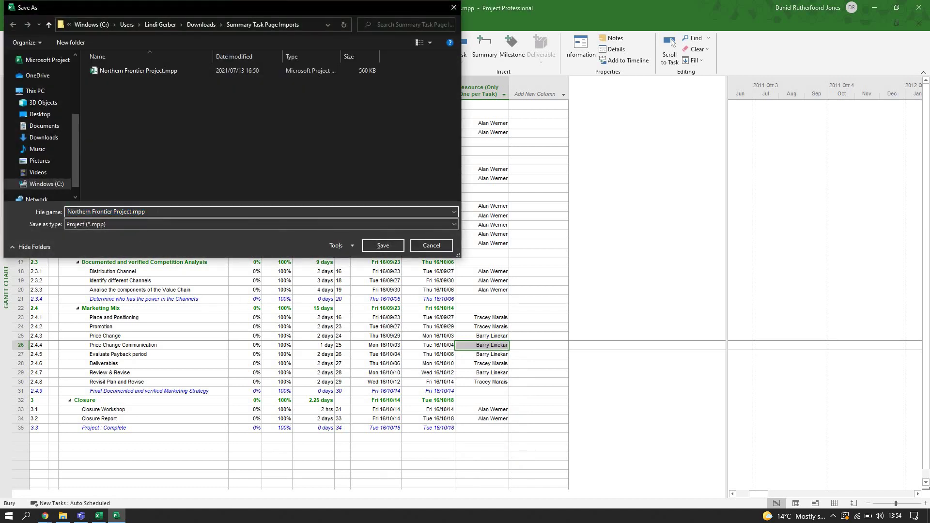
text((edit))
key(Return)
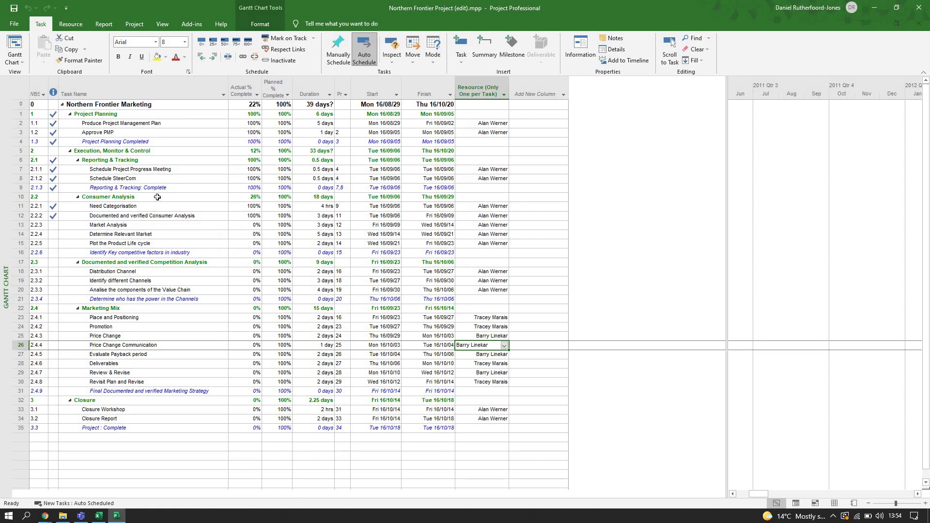
click(140, 333)
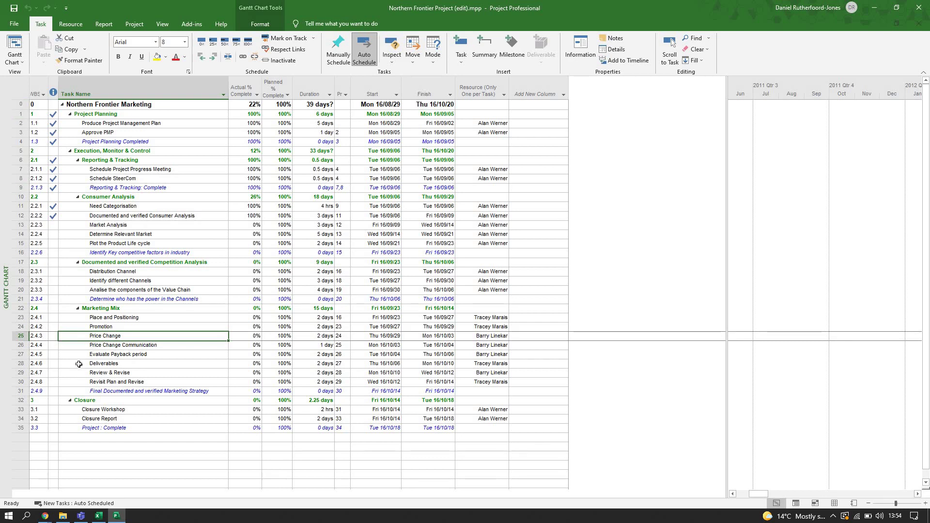
click(21, 345)
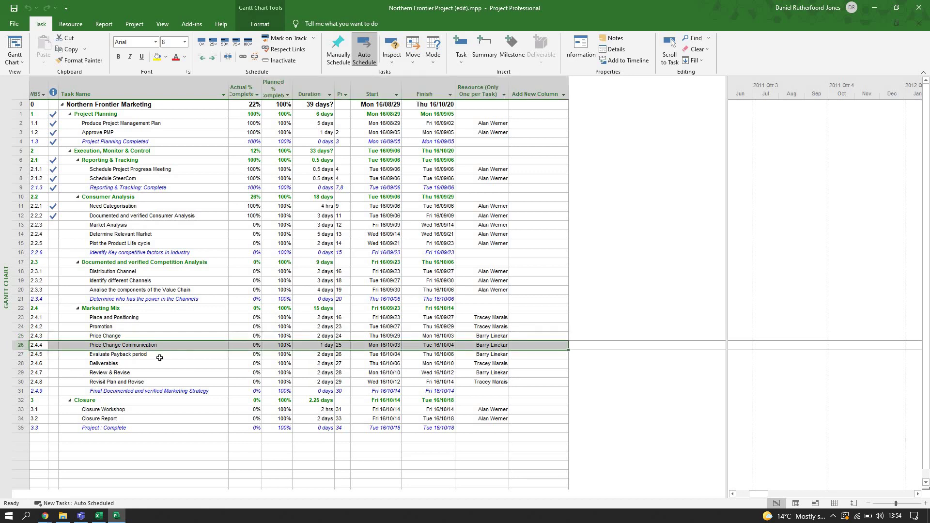
- Switch to the PPO project page in the browser and open the task import wizard for Northern Frontier Marketing
mouse_move(47, 516)
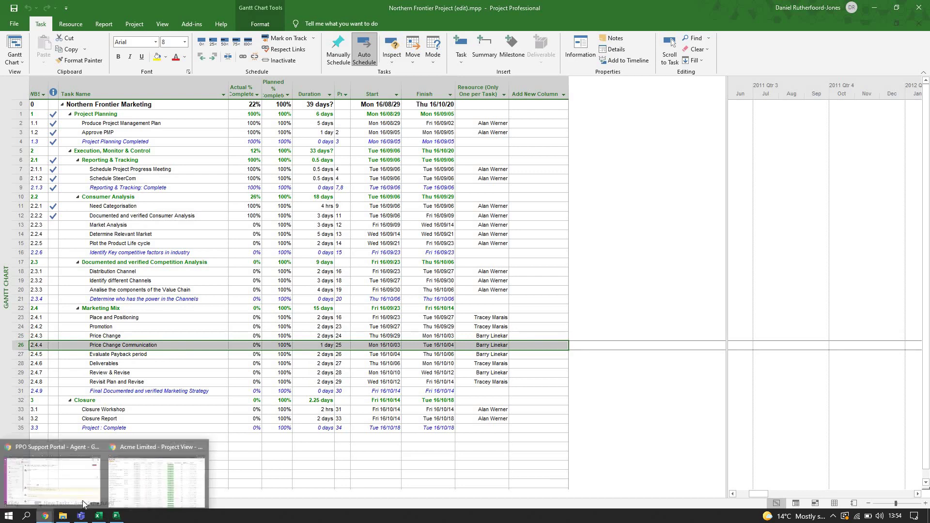
click(156, 479)
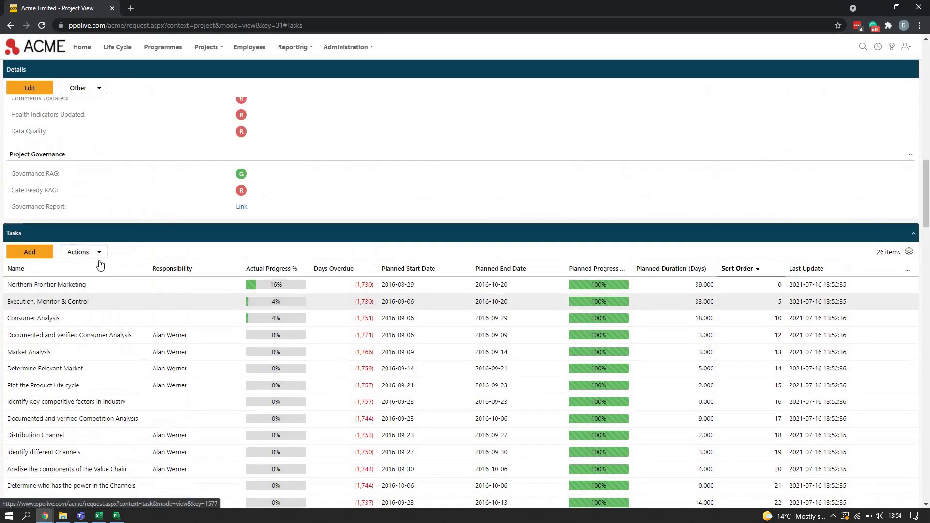
click(87, 253)
click(94, 285)
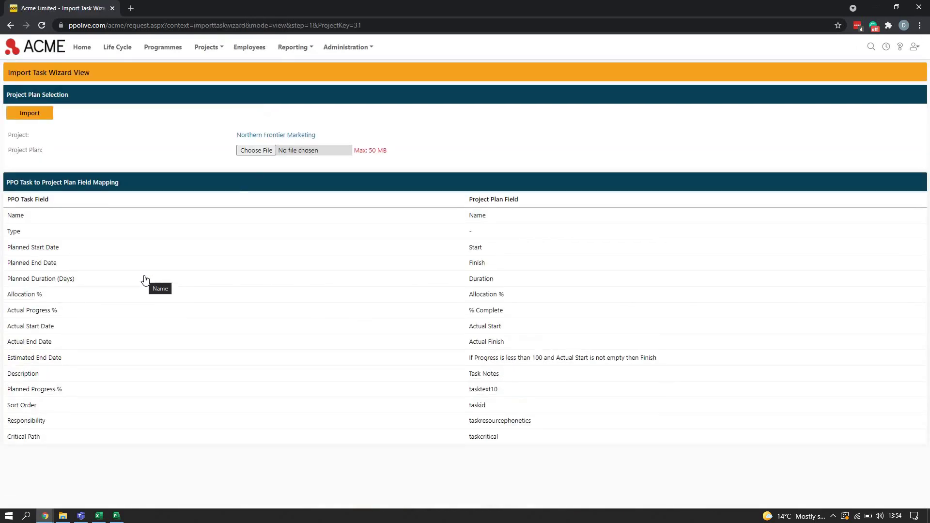
- Choose "Northern Frontier Project (edit).mpp" as the project plan and run the import up to its summary
click(255, 150)
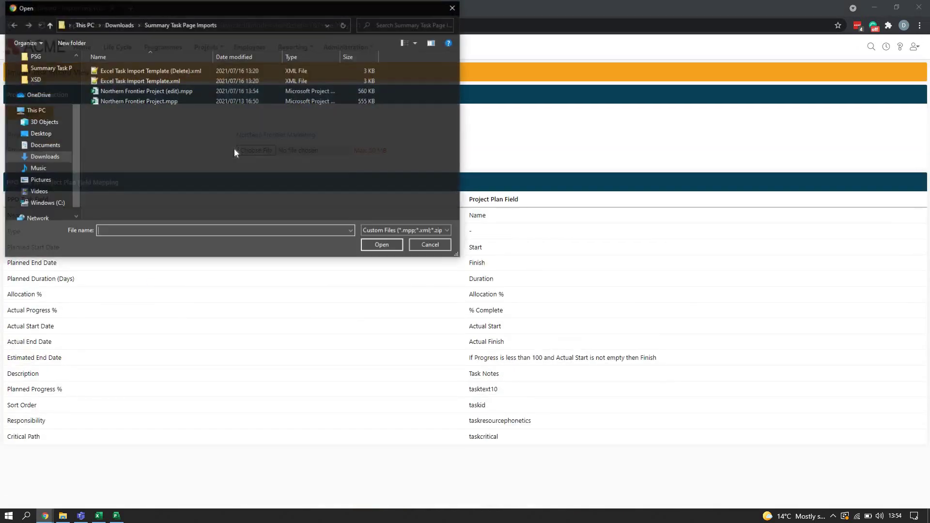
click(168, 93)
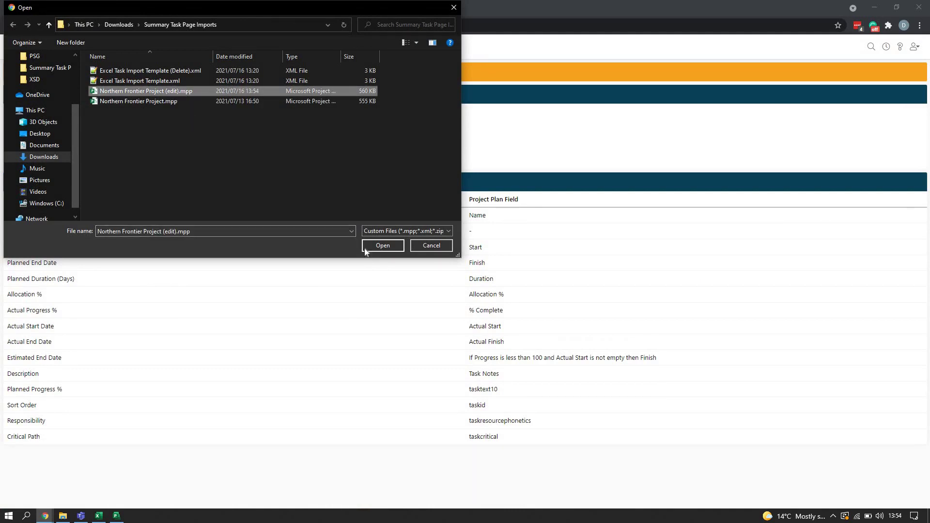
click(382, 245)
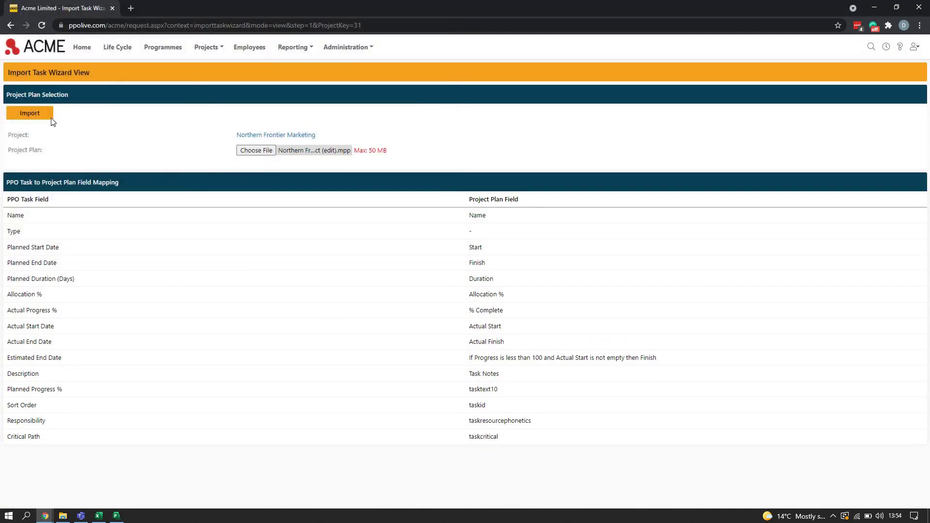
click(51, 116)
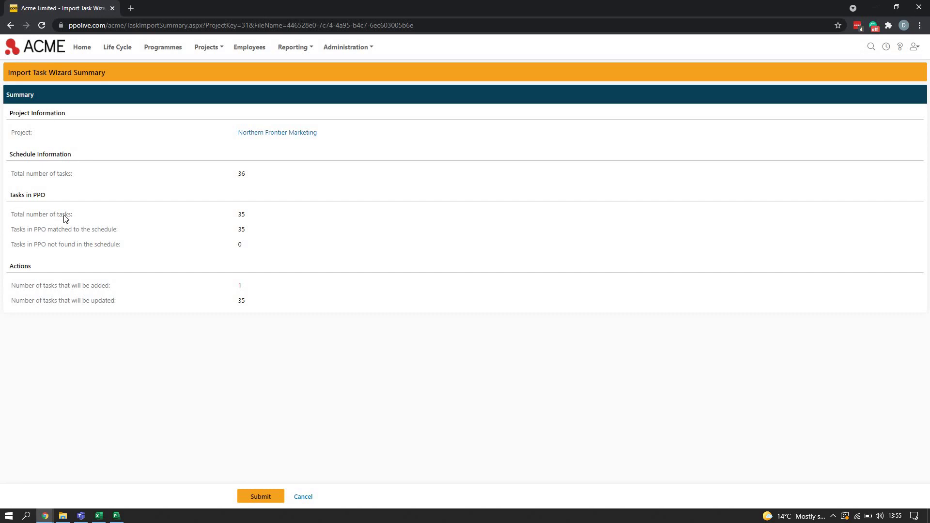
- Check the matched, missing and added task entries in the import summary and submit the import
triple_click(85, 216)
click(87, 230)
double_click(26, 230)
click(241, 232)
double_click(241, 232)
click(201, 251)
drag(77, 291, 109, 291)
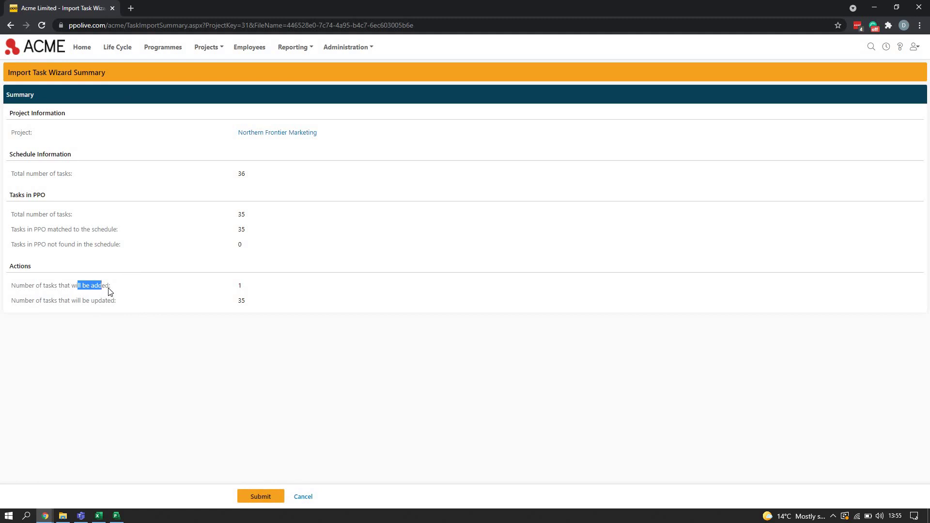
click(153, 291)
click(260, 497)
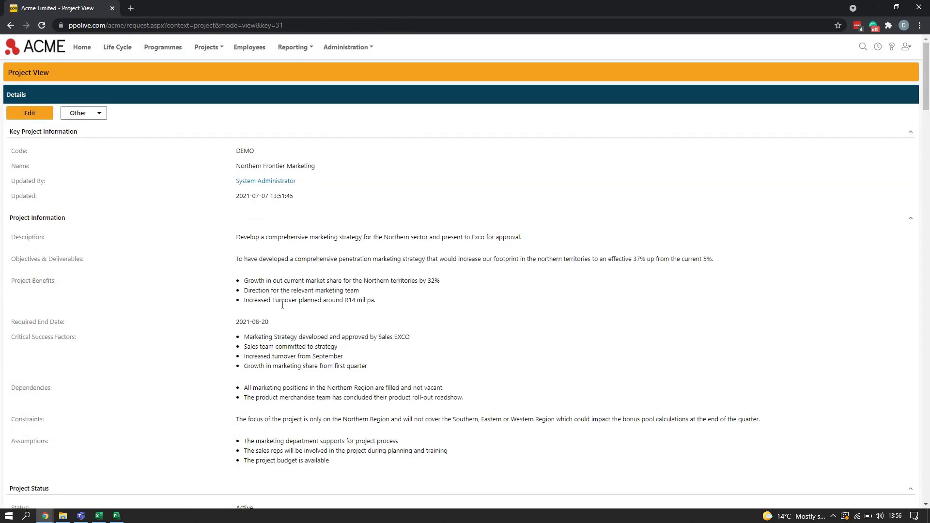
- Open the project's Gantt chart and examine the imported changes under Marketing Mix
scroll(279, 311, down, 6)
scroll(275, 310, down, 8)
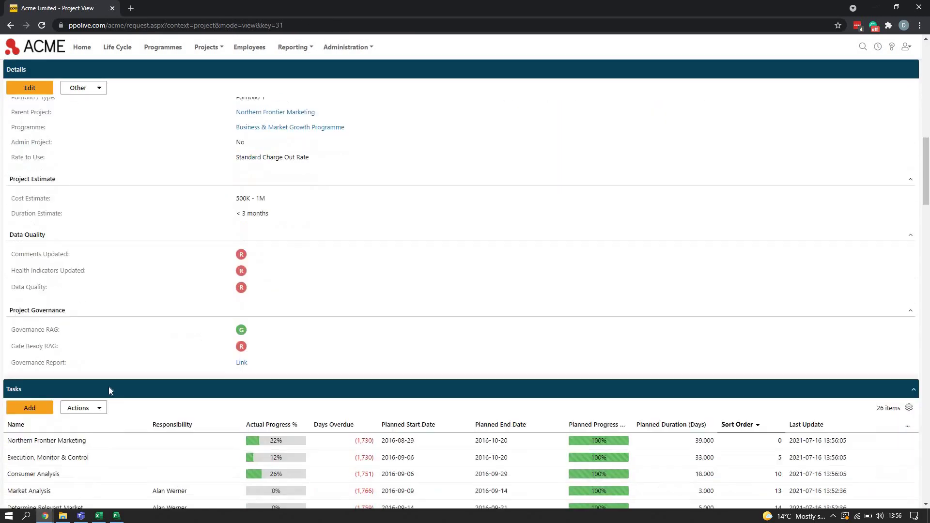
click(99, 406)
click(106, 441)
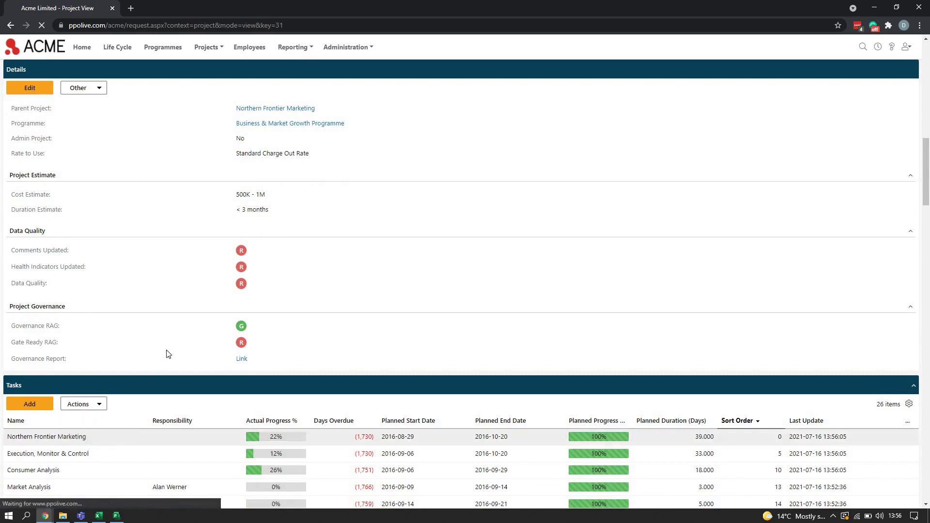
scroll(187, 270, down, 3)
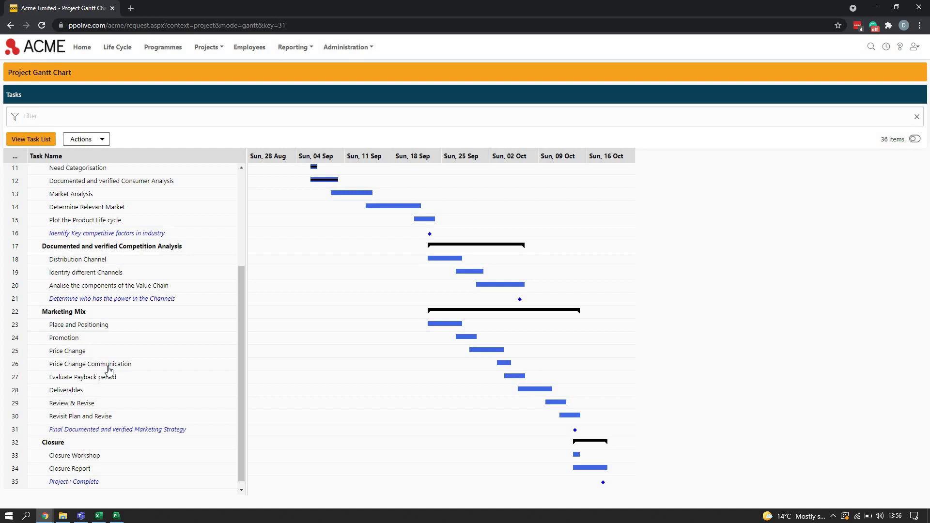
- Return from the Gantt chart to the project view and examine the updated task list
click(100, 142)
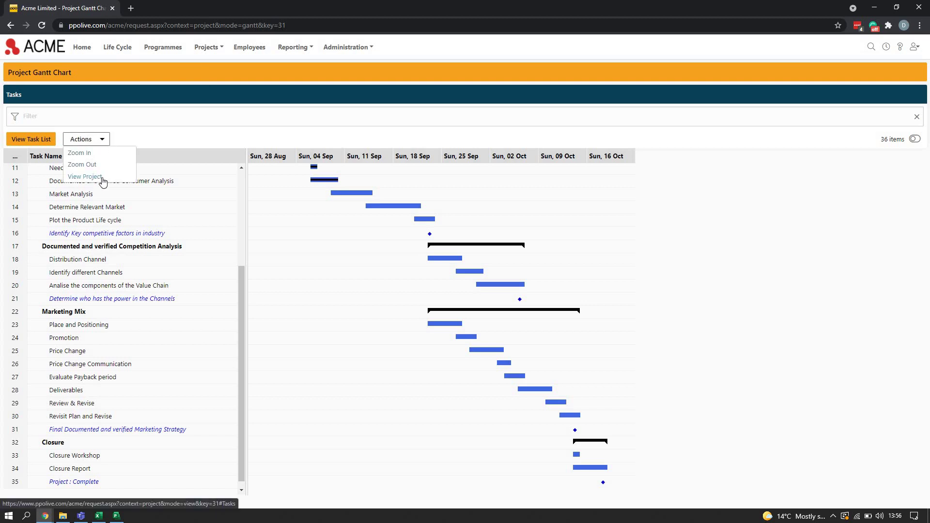
click(103, 178)
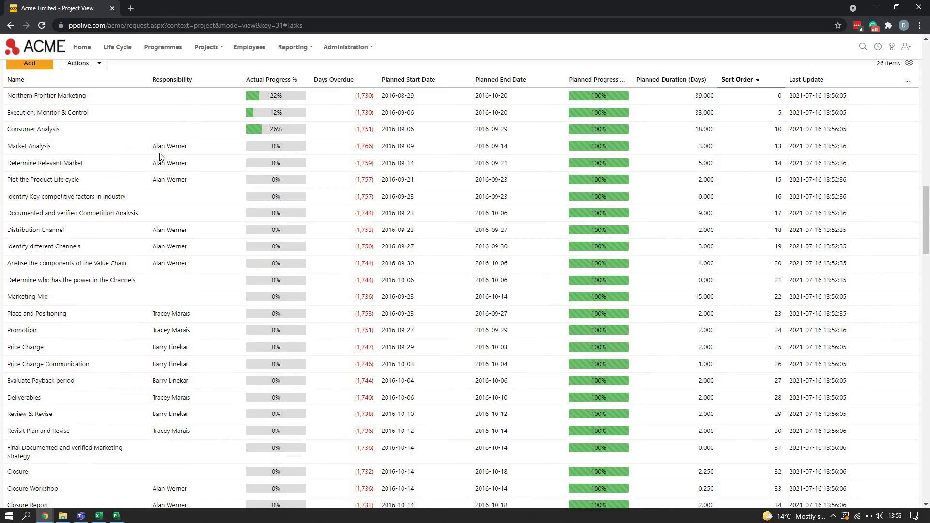
scroll(246, 182, up, 3)
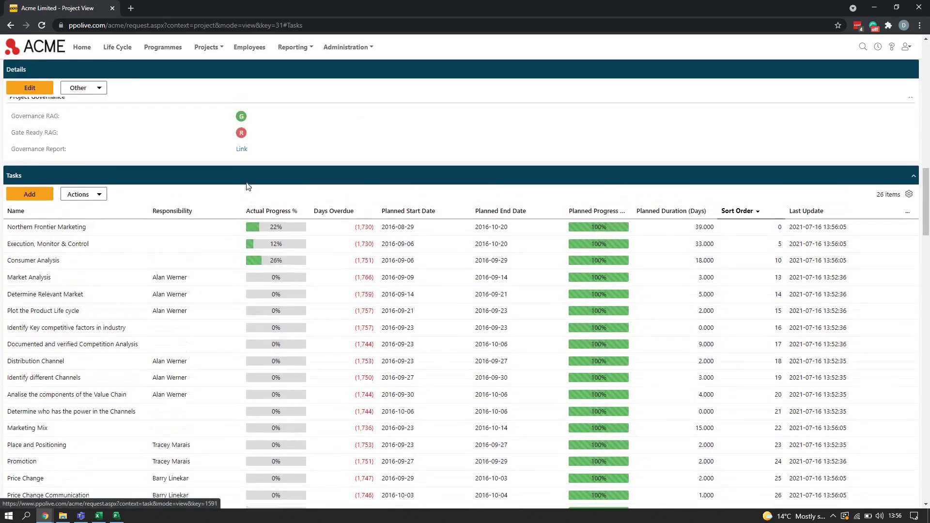
scroll(246, 183, up, 2)
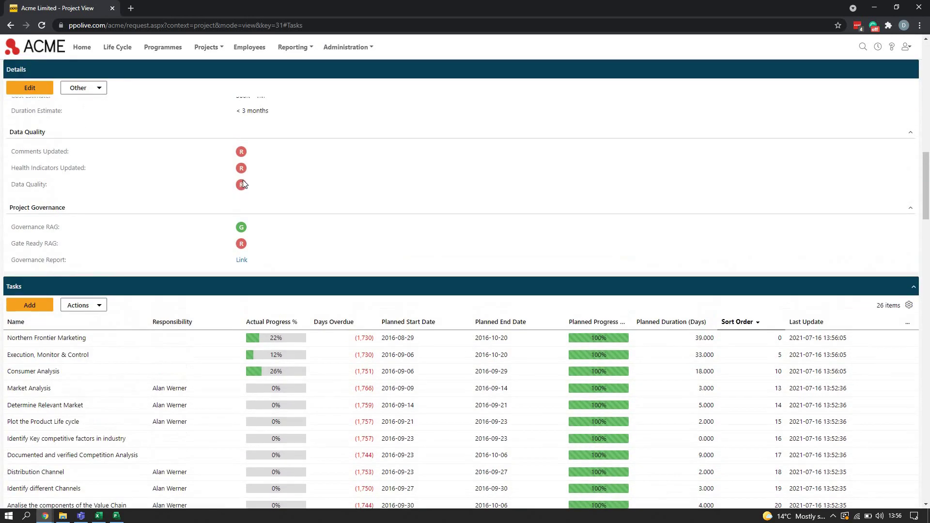
click(99, 304)
click(107, 317)
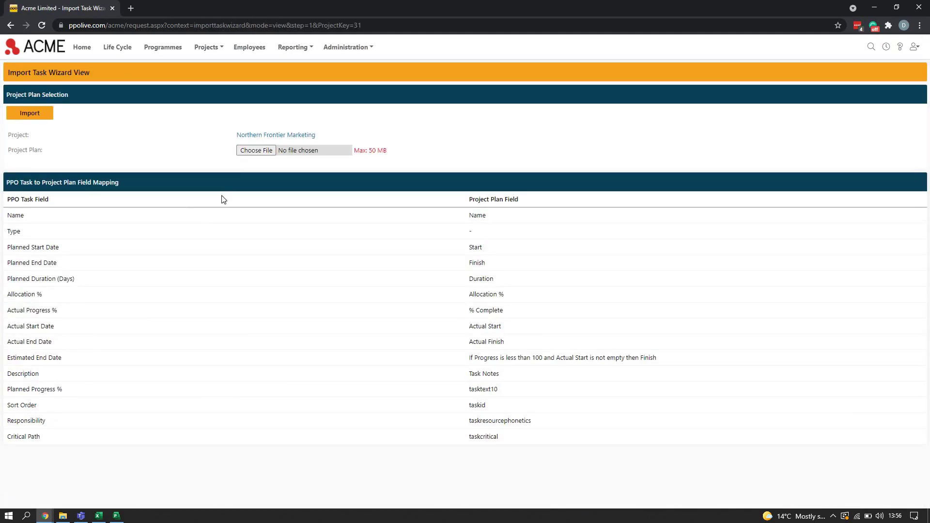
click(254, 151)
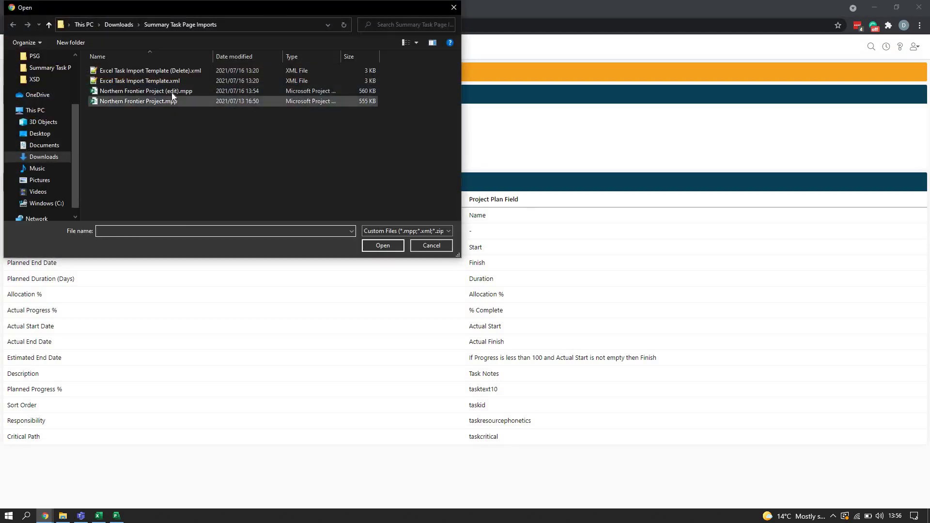
double_click(171, 92)
click(44, 115)
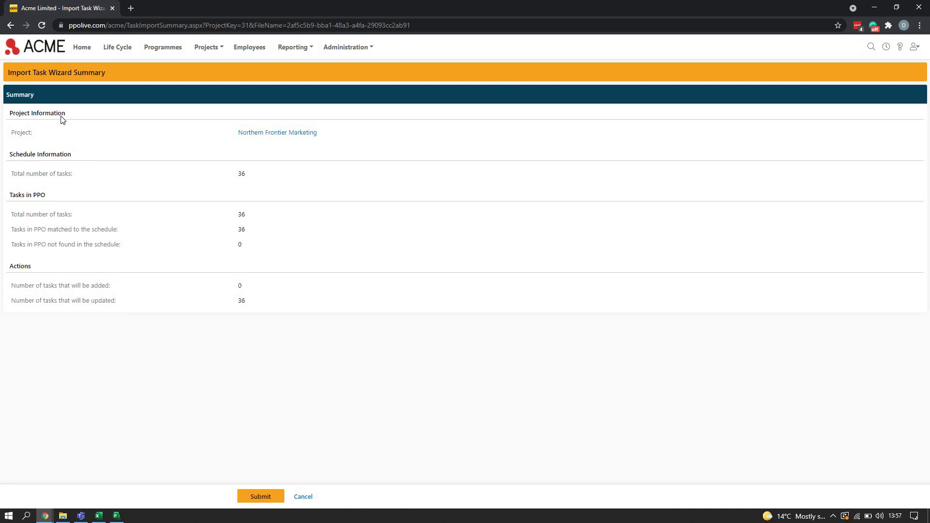
click(11, 25)
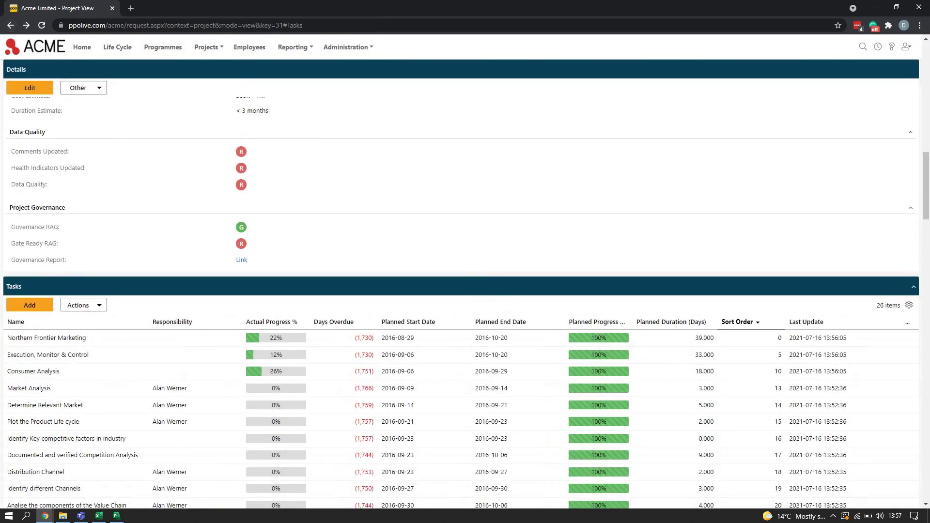
- Switch to Microsoft Project and delete the Price Change Communication task under Marketing Mix
click(119, 517)
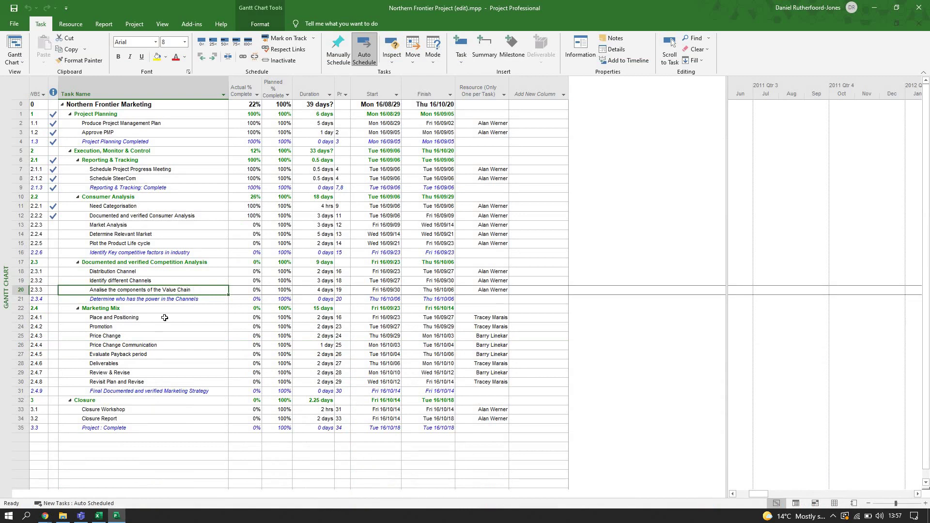
click(151, 346)
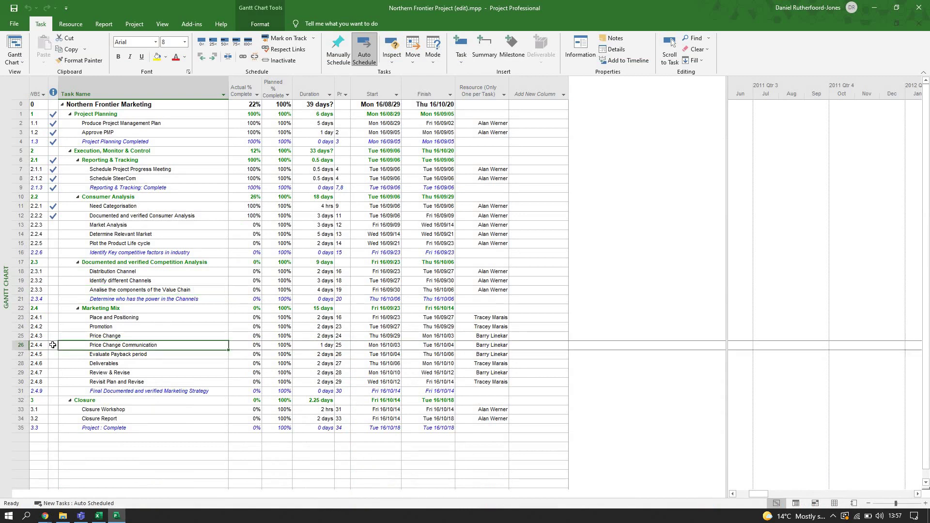
click(22, 345)
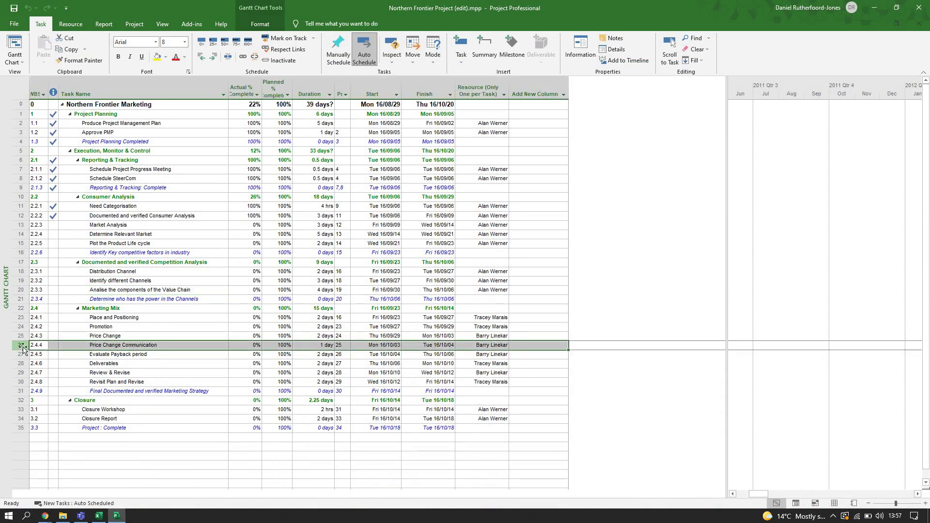
right_click(23, 347)
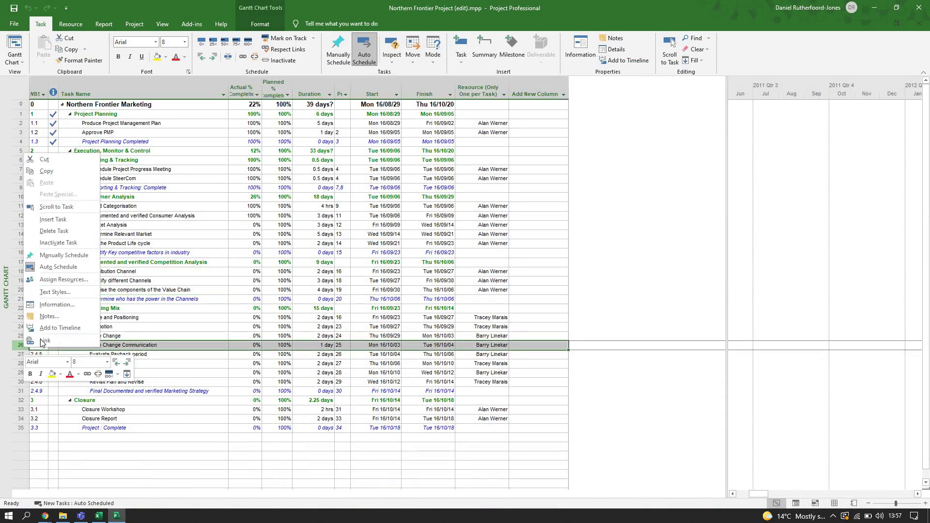
click(53, 231)
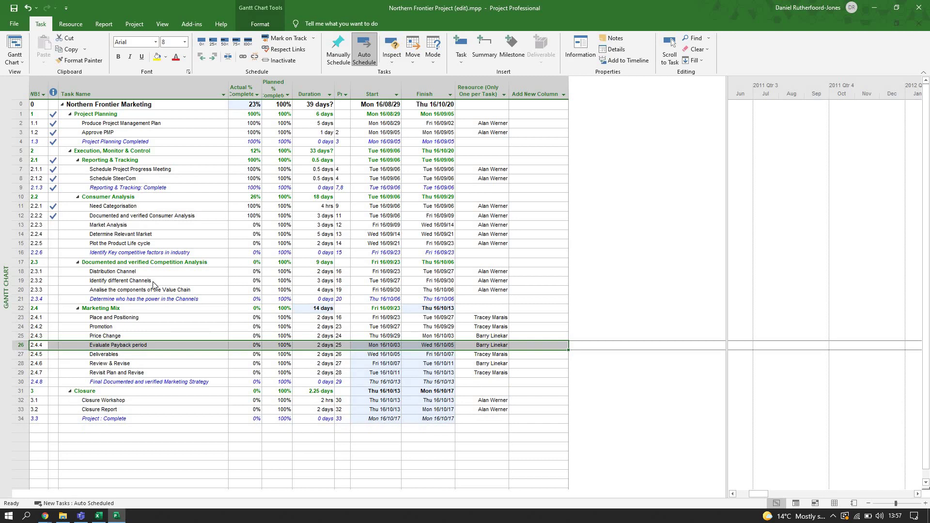
- Save the schedule as a new copy named "Northern Frontier Project (delete).mpp"
key(F12)
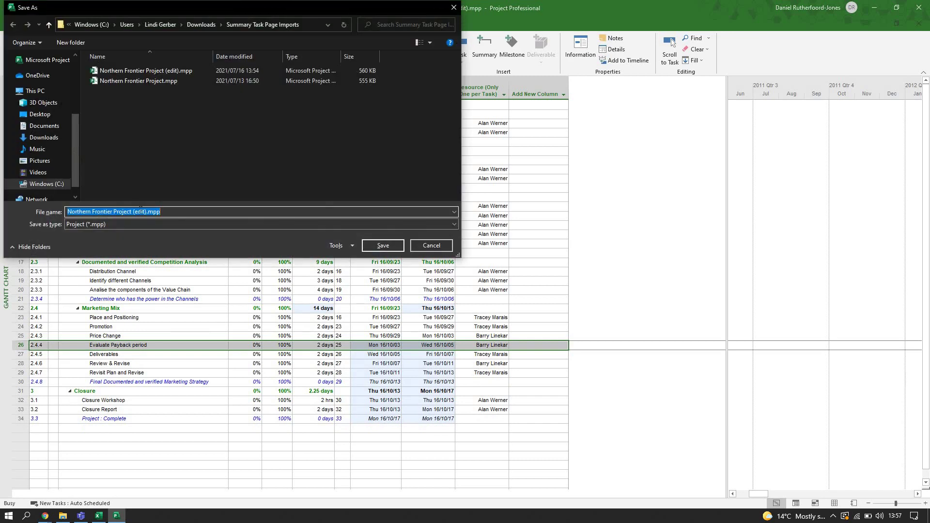
click(142, 211)
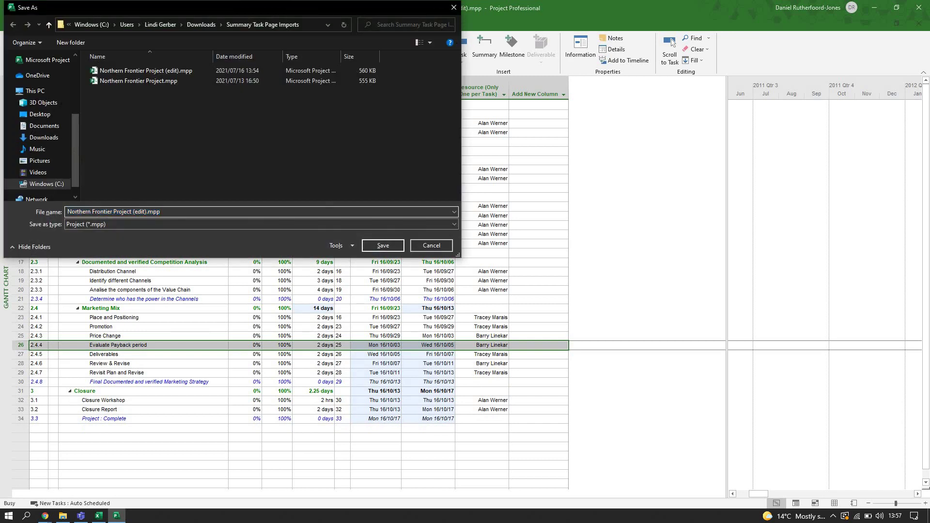
double_click(143, 212)
text(demo)
key(Return)
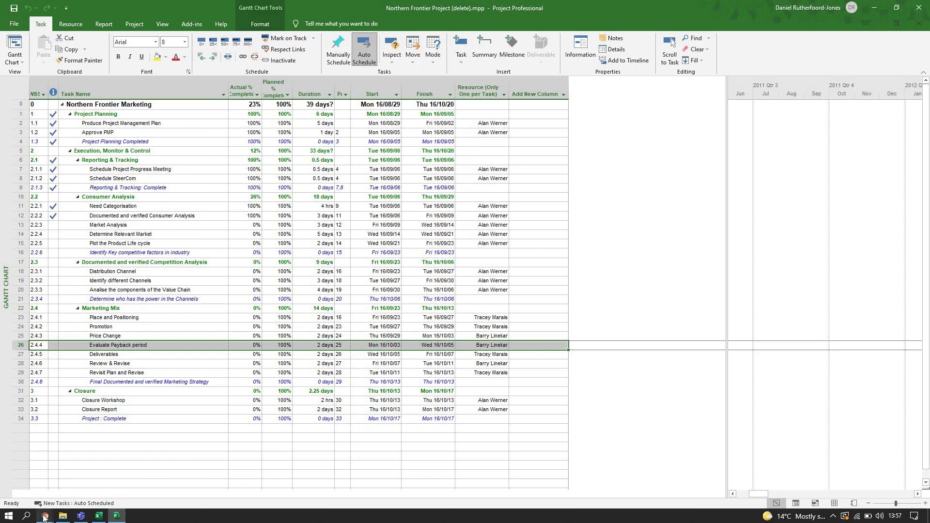
- Switch to PPO in Chrome and start a task import for Northern Frontier Marketing from "Northern Frontier Project (delete).mpp"
mouse_move(43, 518)
click(148, 467)
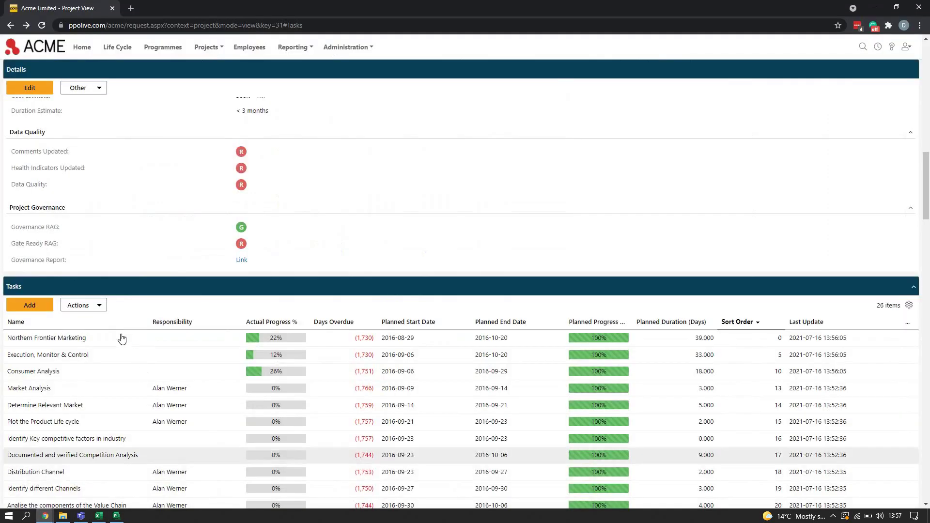
click(99, 306)
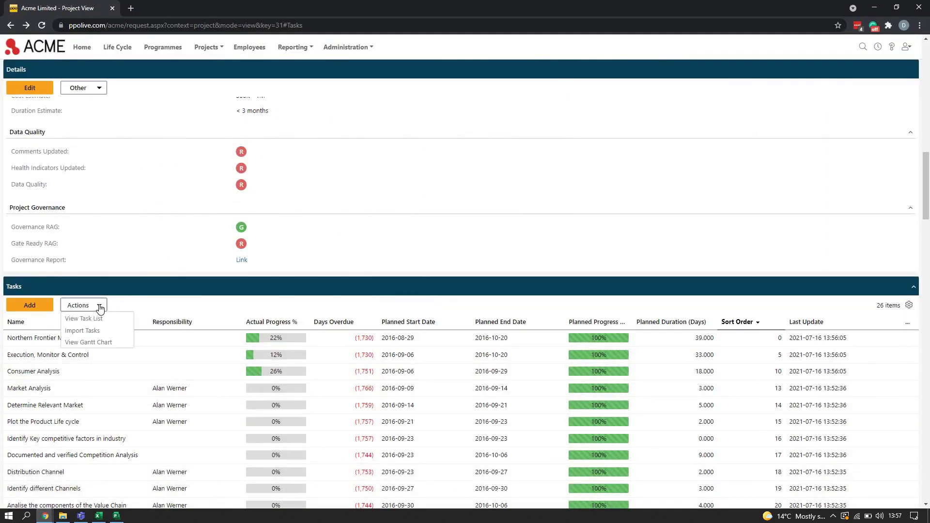
click(93, 332)
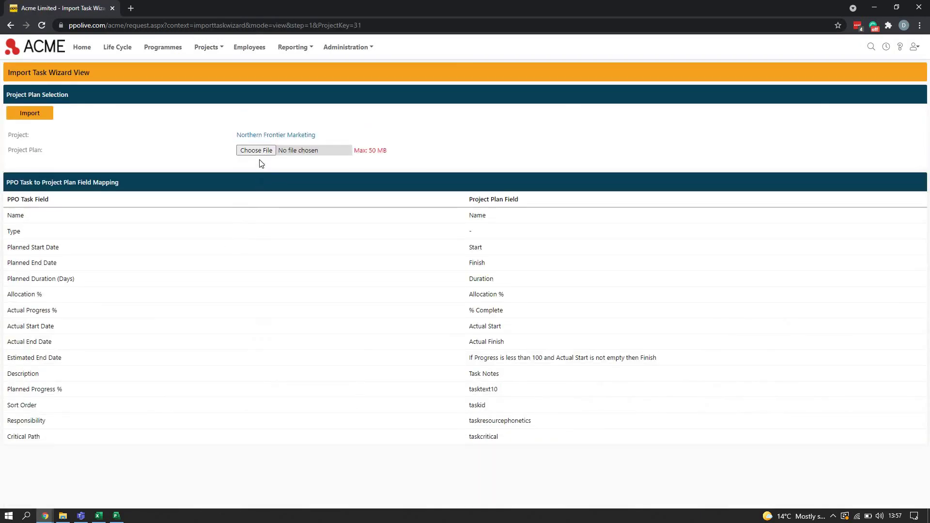
click(256, 150)
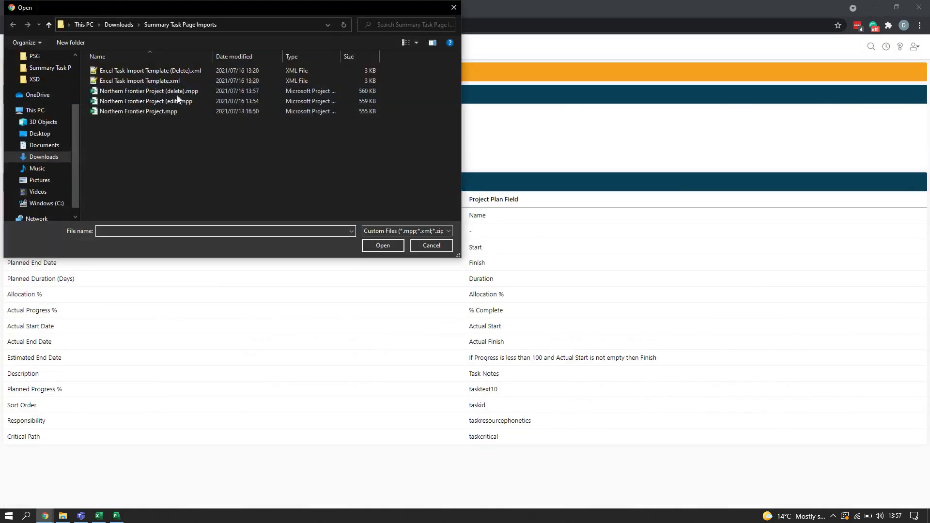
click(179, 92)
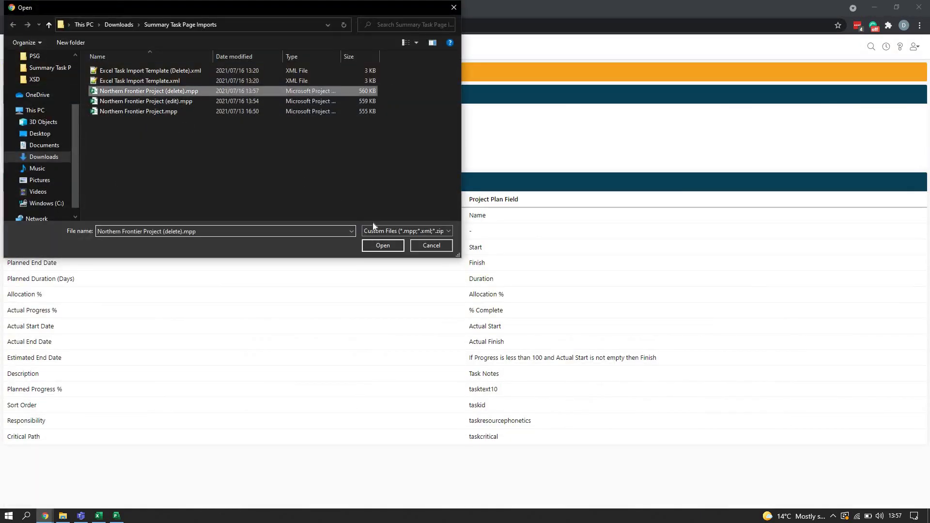
click(392, 245)
click(32, 113)
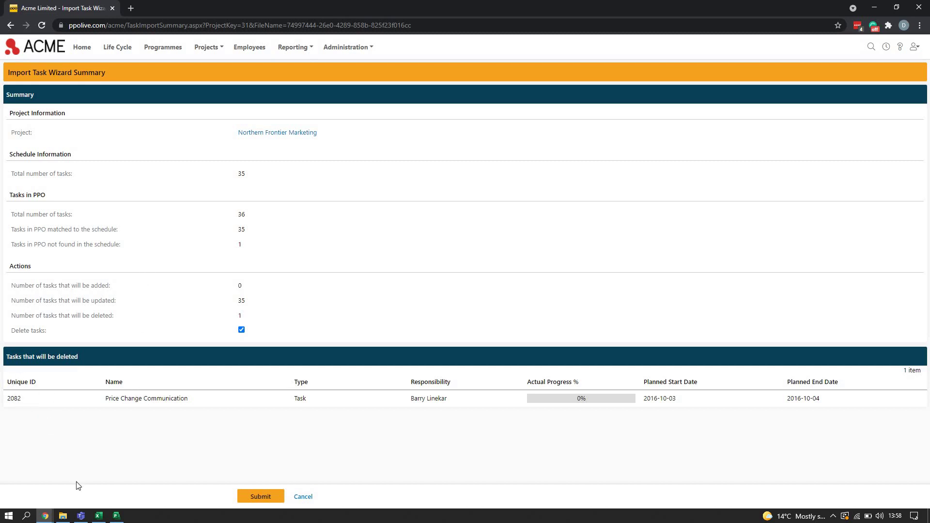
- Switch to Microsoft Project and add a Unique ID column to the task table
click(116, 516)
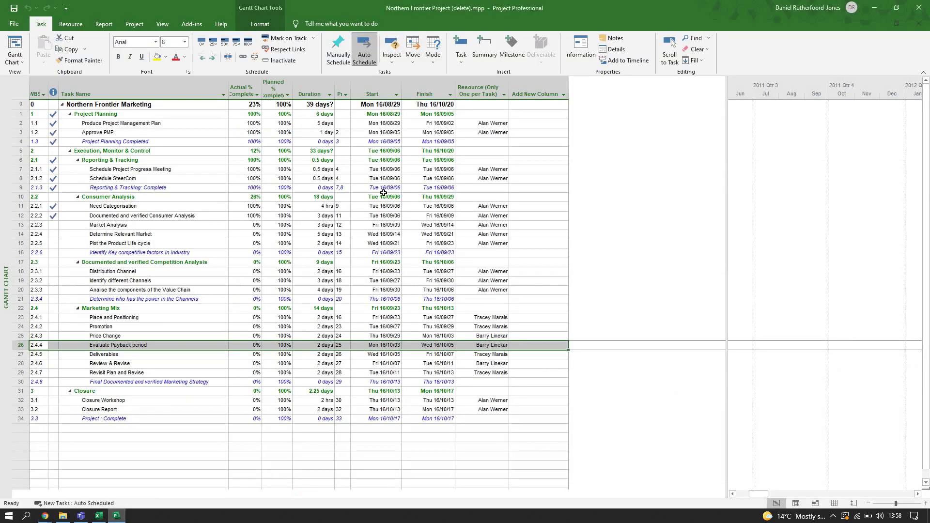
click(541, 90)
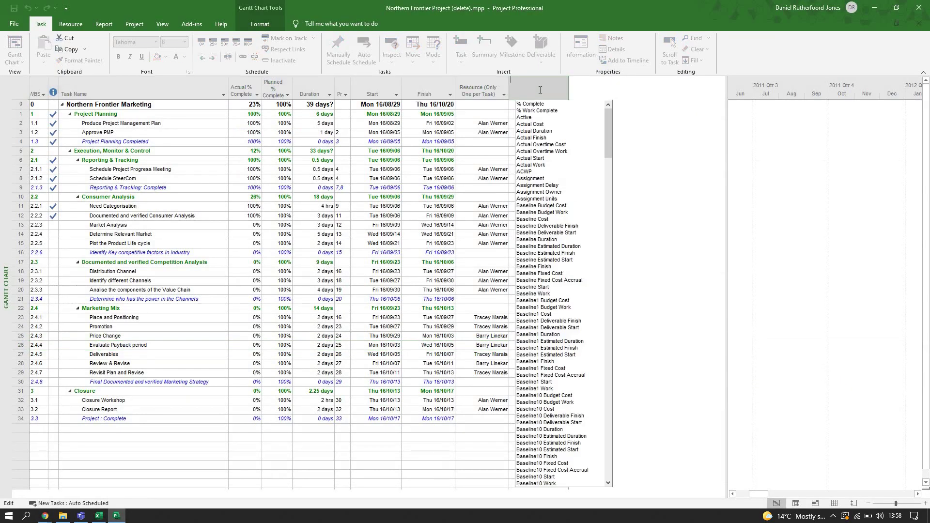
text(Unique ID)
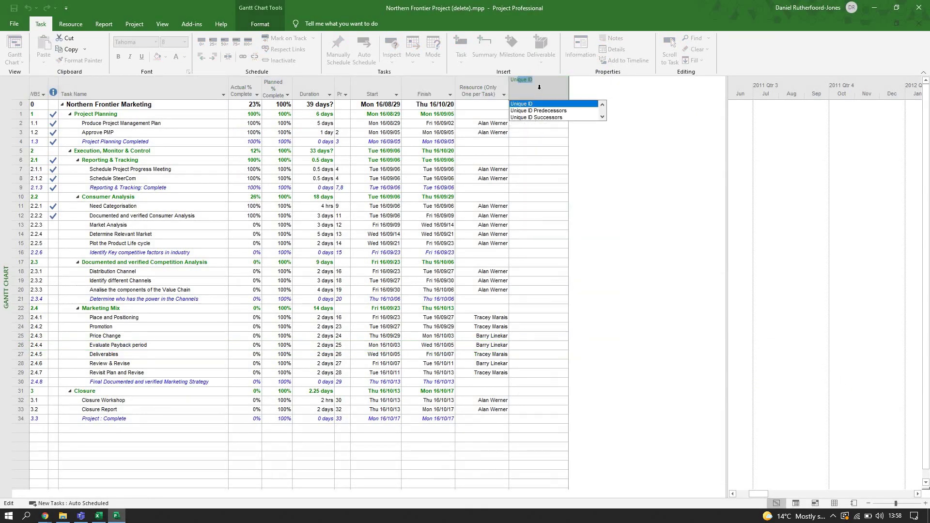
key(Return)
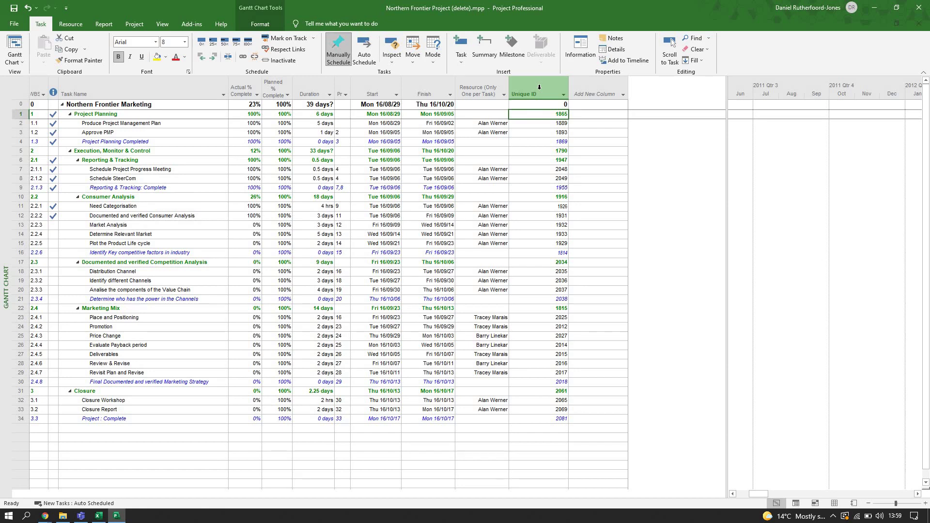
- Return to the PPO import summary and examine the numbers of tasks that will be added and updated
key(alt+Tab)
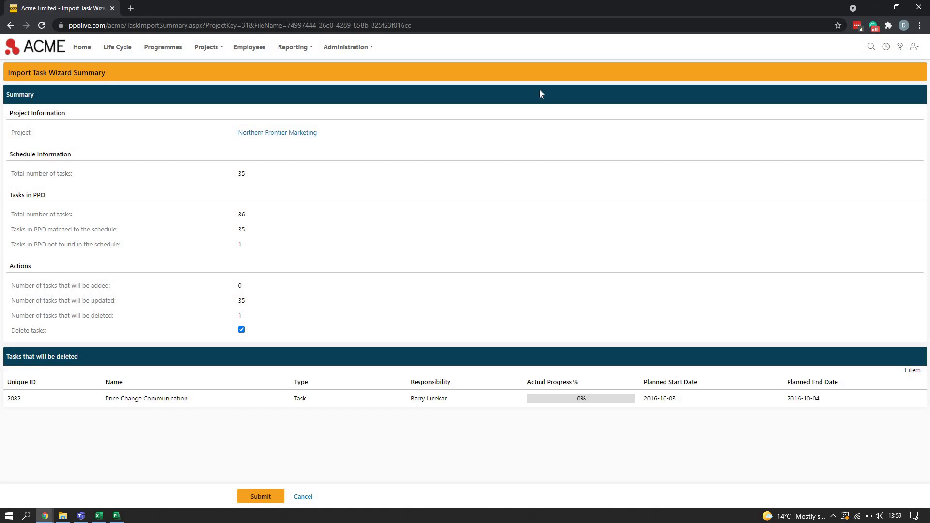
double_click(239, 287)
double_click(242, 301)
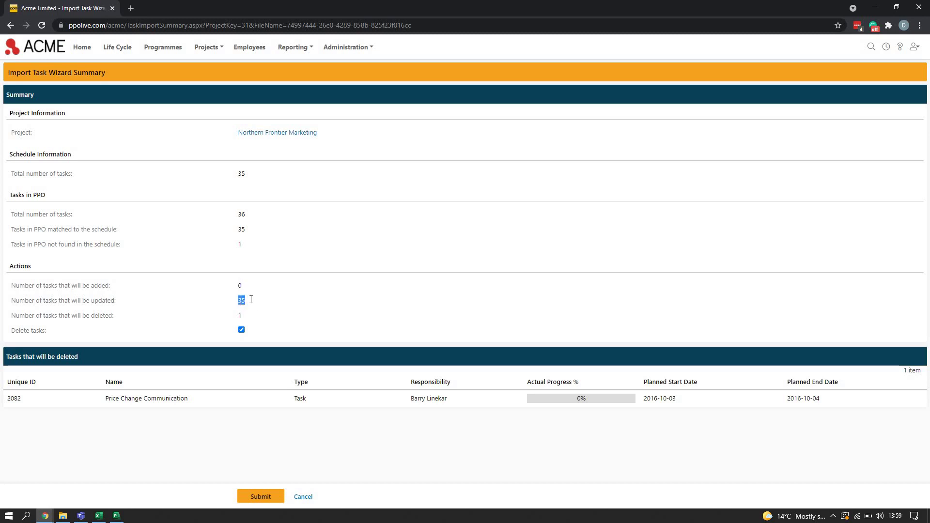
click(290, 297)
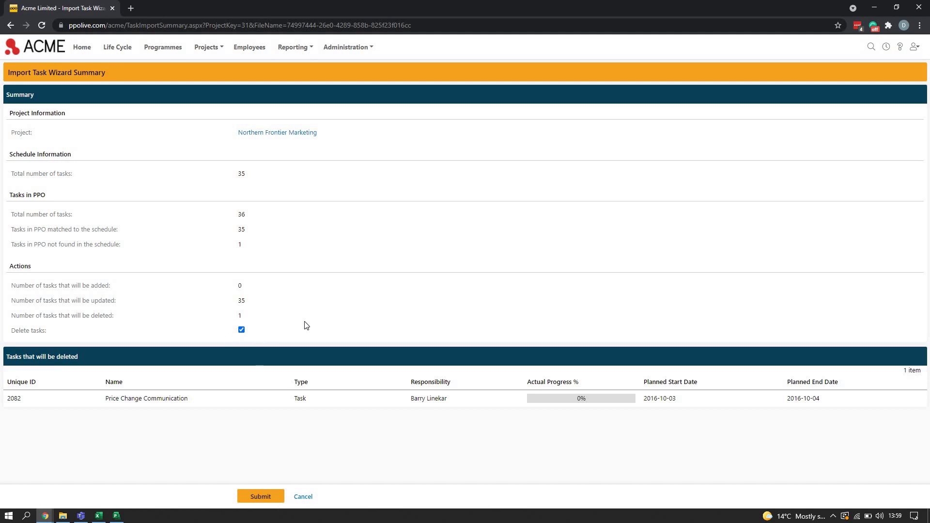
- Turn the Delete tasks option off and back on, and submit the import with deletion of the missing task
click(242, 331)
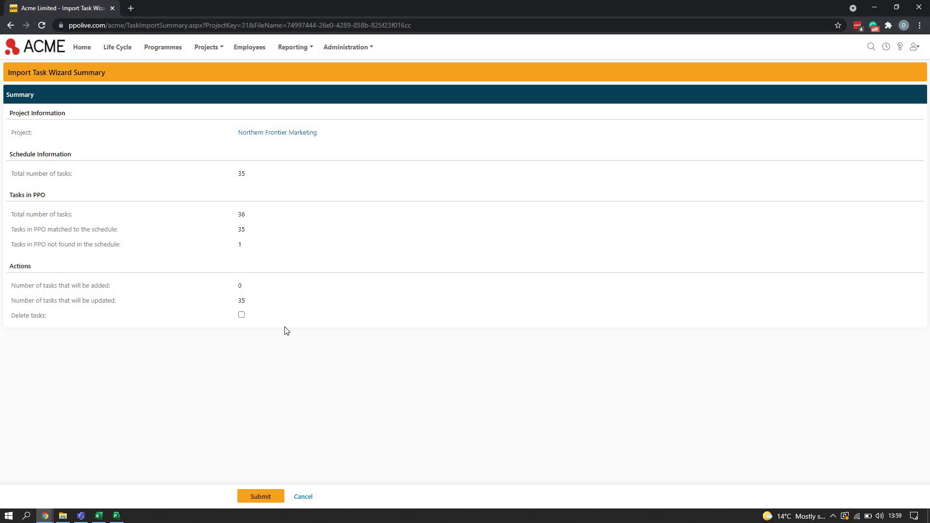
click(242, 316)
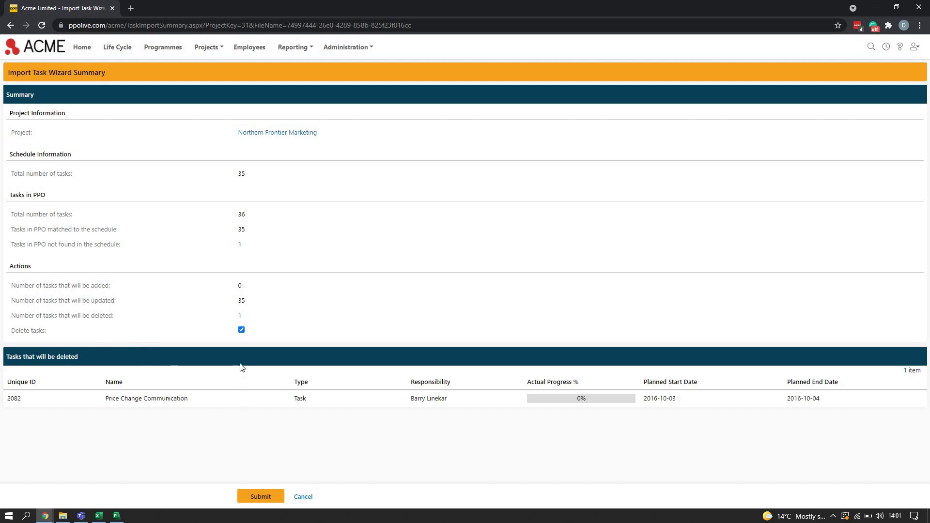
click(274, 501)
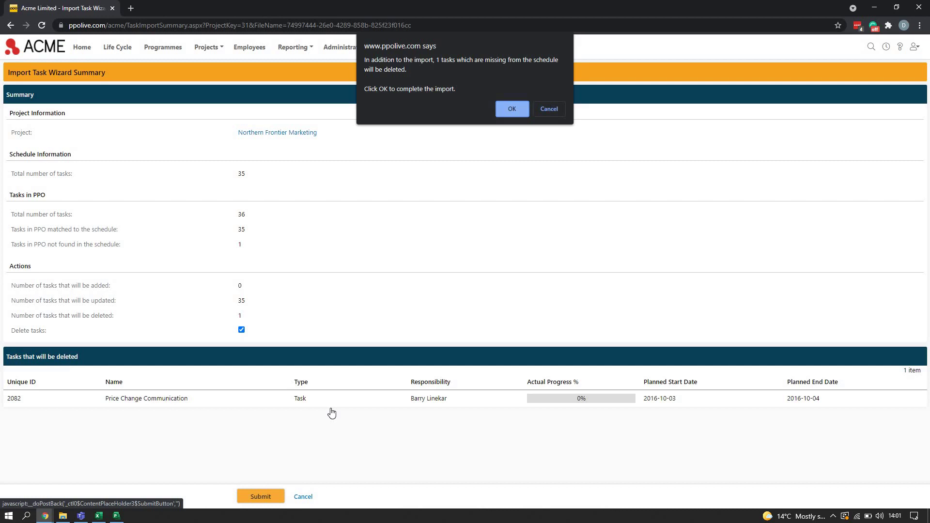
click(517, 109)
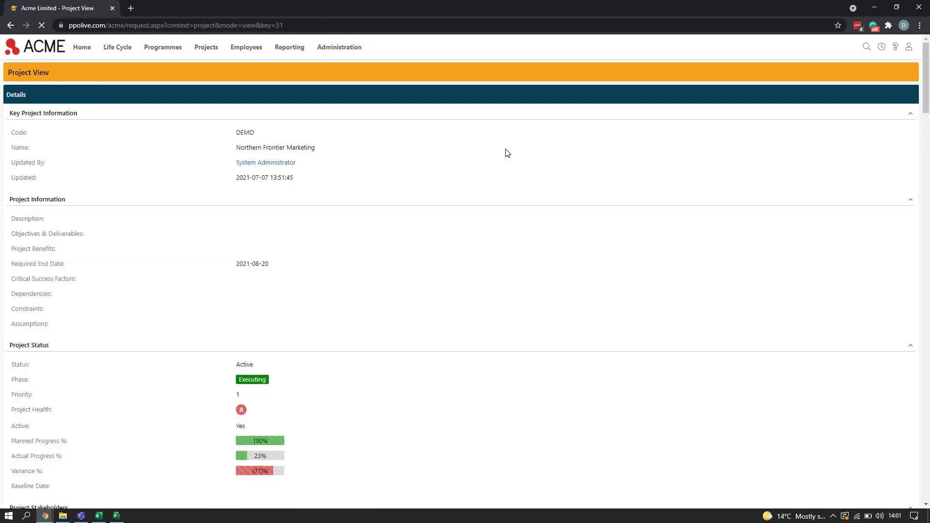
- Examine the project's updated tasks and open its full task list
scroll(376, 214, down, 7)
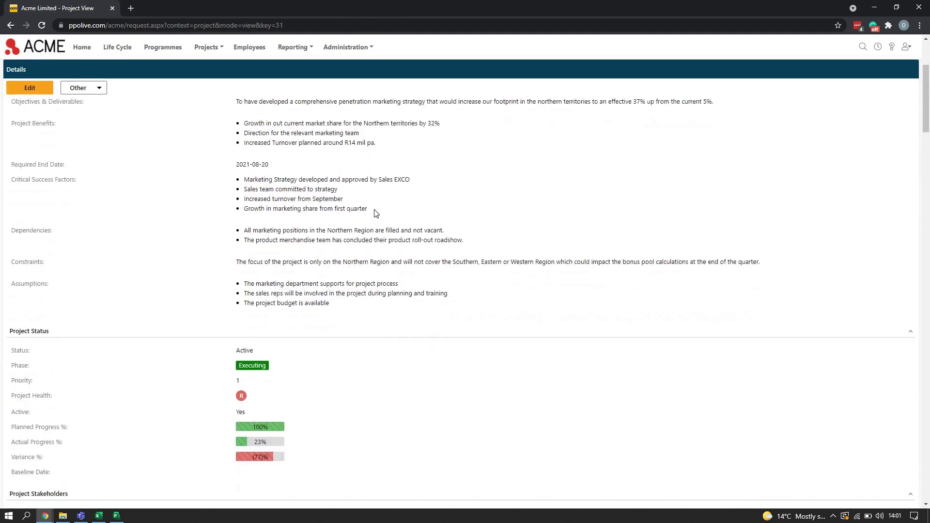
scroll(376, 213, down, 7)
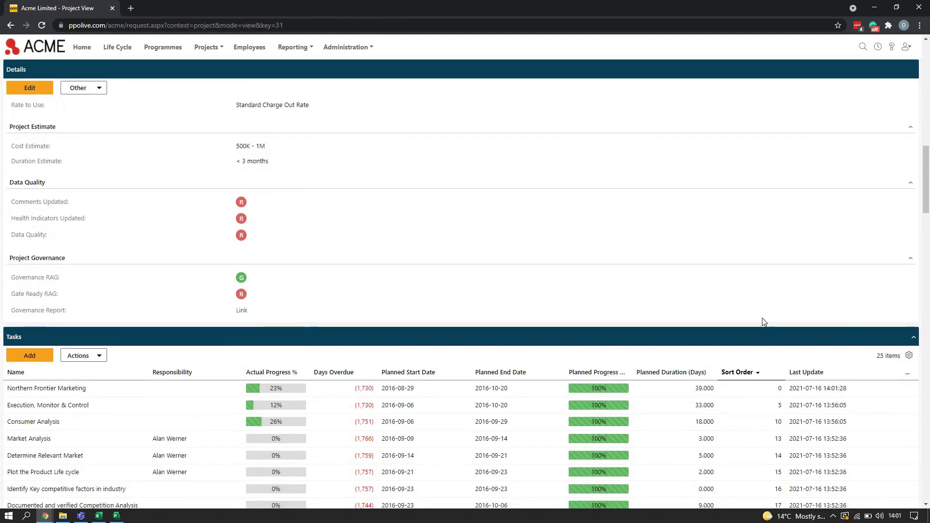
click(100, 356)
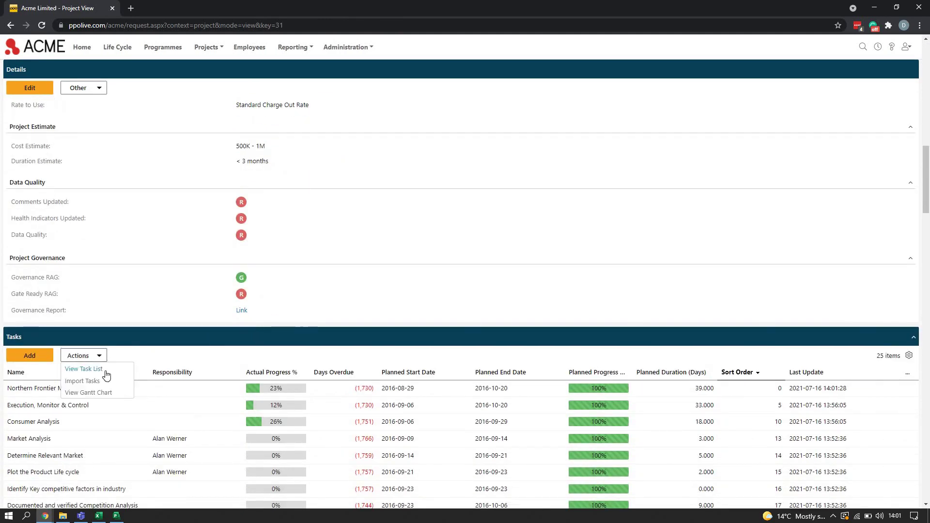
click(84, 369)
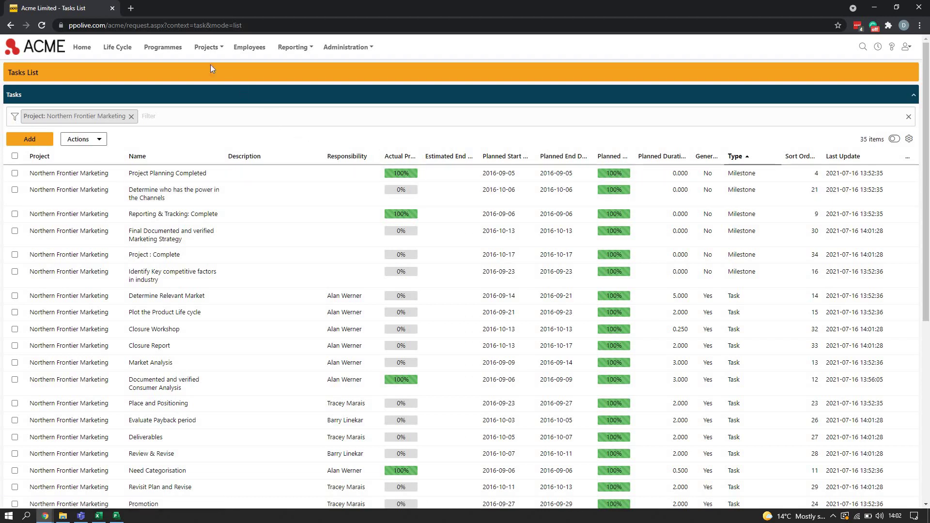
- Open Completed Project from the projects list and examine its existing tasks
click(207, 48)
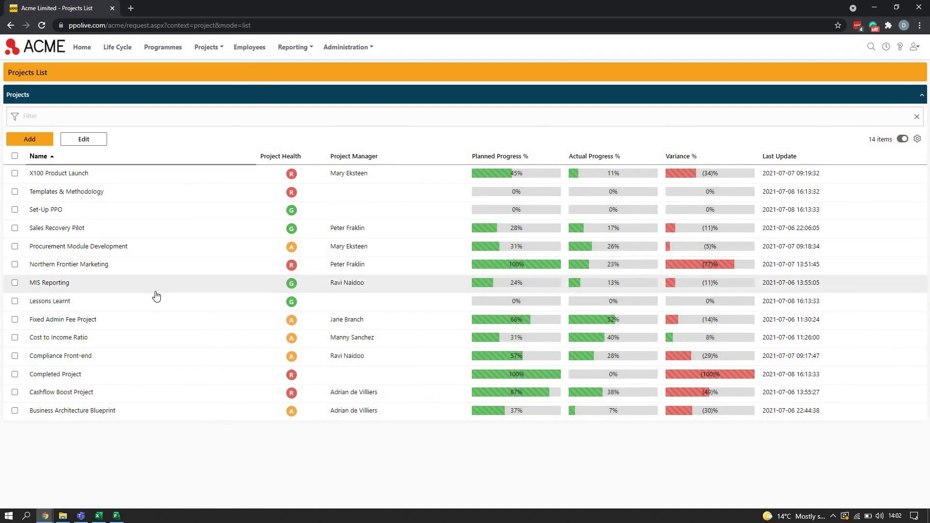
click(208, 356)
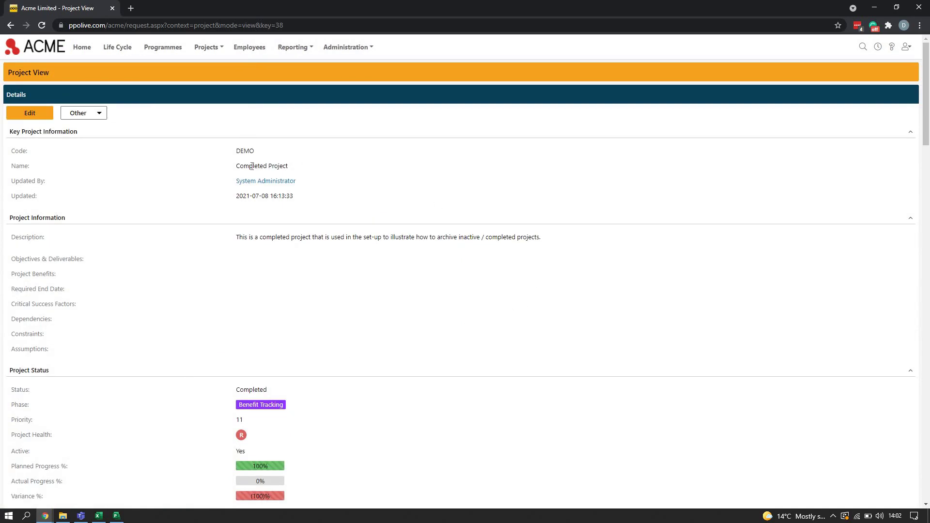
drag(290, 167, 236, 167)
click(382, 164)
scroll(530, 209, down, 10)
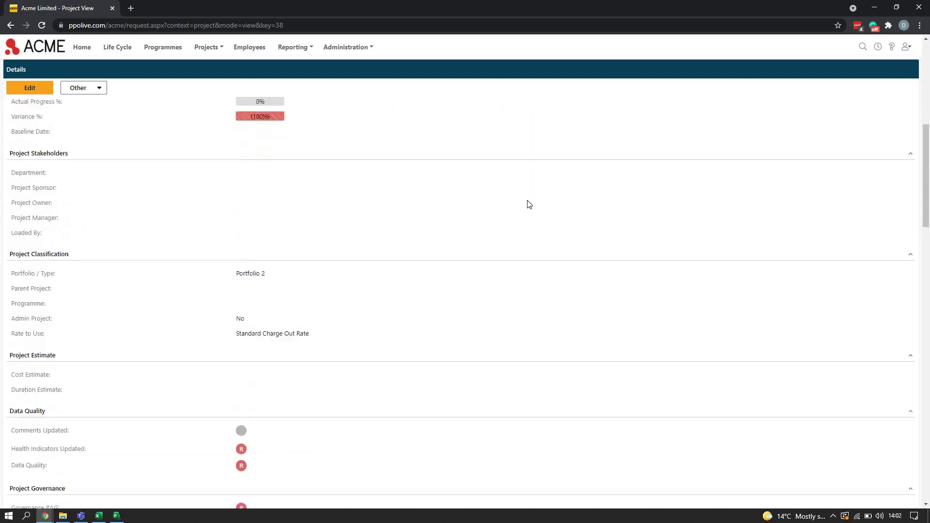
scroll(529, 203, down, 3)
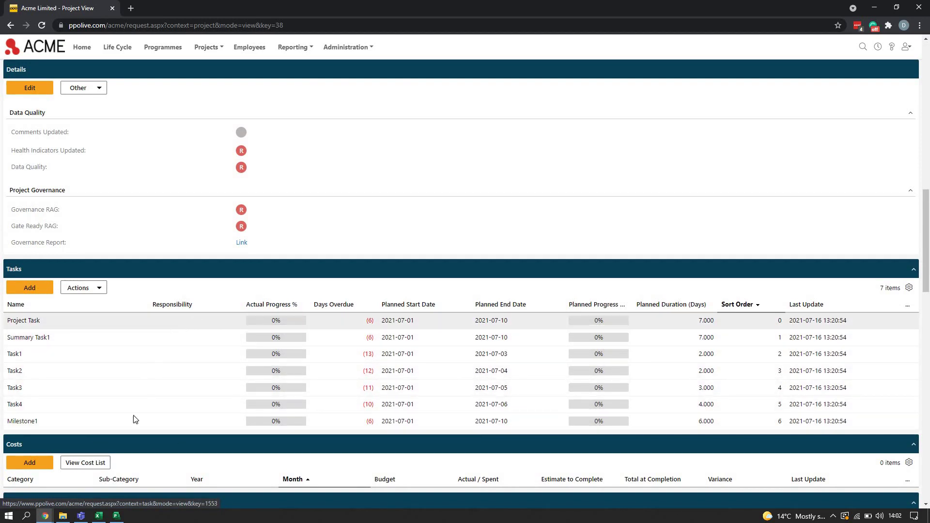
- Switch to the Excel Task Import Template workbook and examine the UID values and task names in the Project Plan sheet
mouse_move(98, 515)
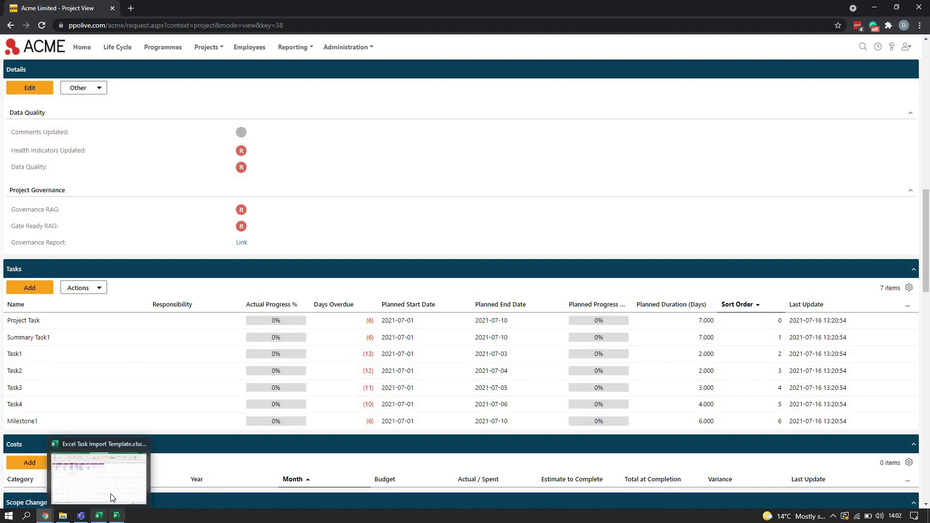
click(115, 463)
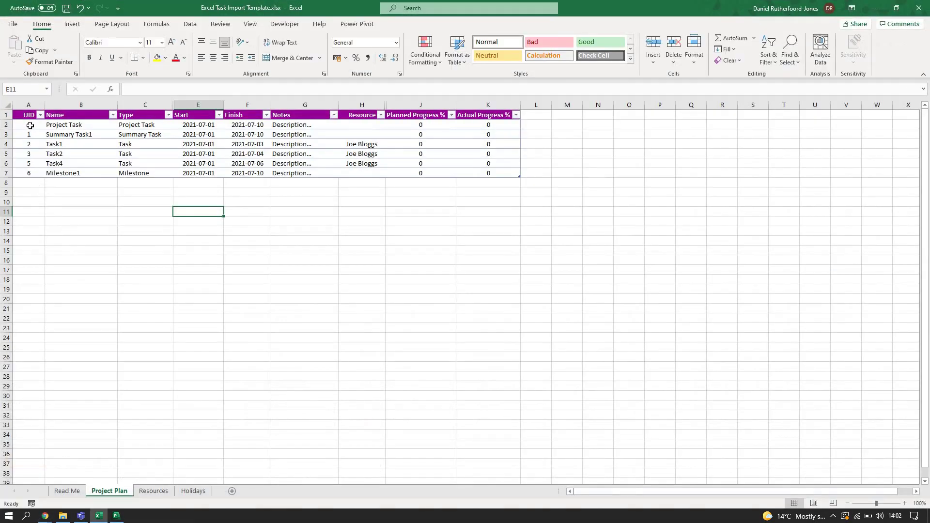
click(29, 126)
drag(29, 136, 28, 173)
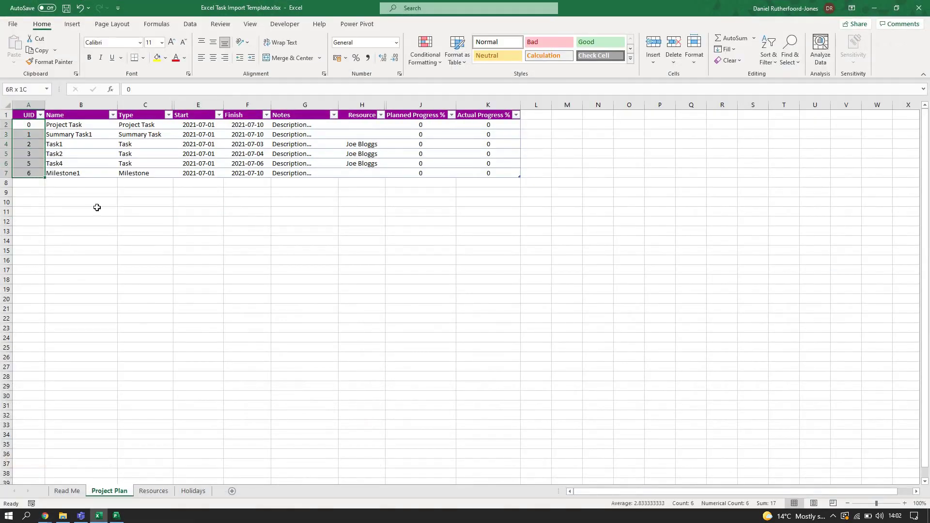
click(130, 209)
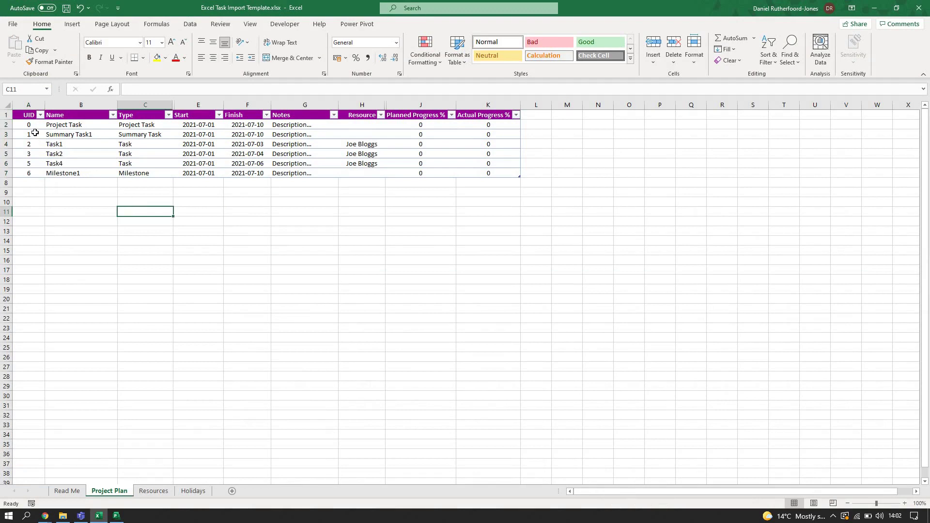
drag(32, 125, 28, 173)
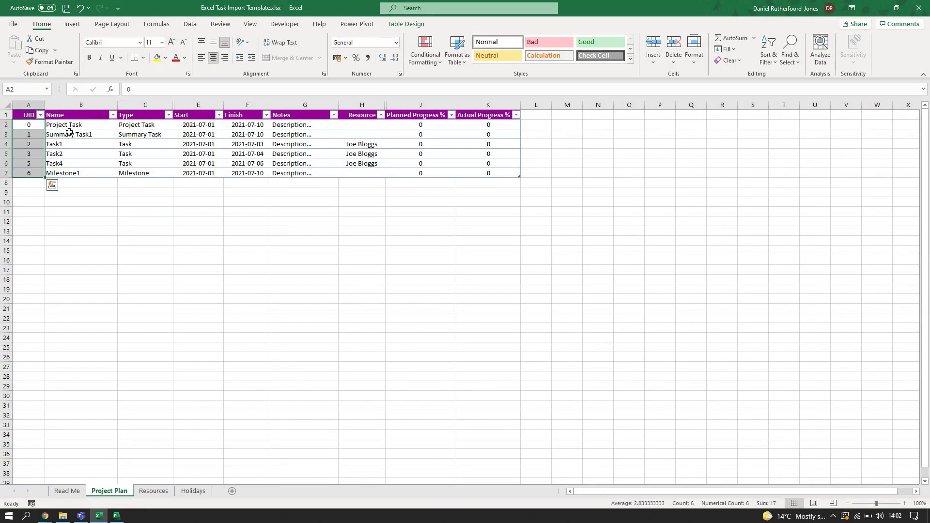
click(50, 134)
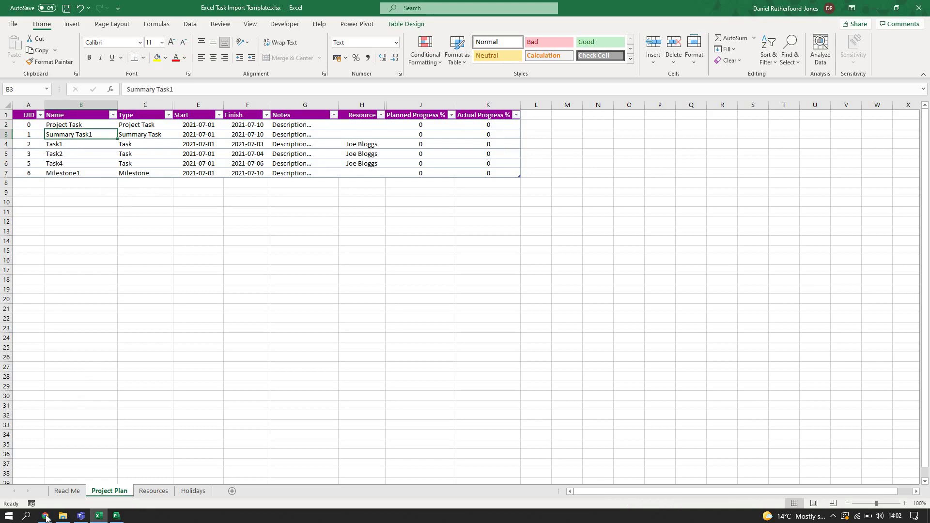
- Switch back to PPO in the browser and start a task import for Completed Project
mouse_move(45, 516)
click(148, 490)
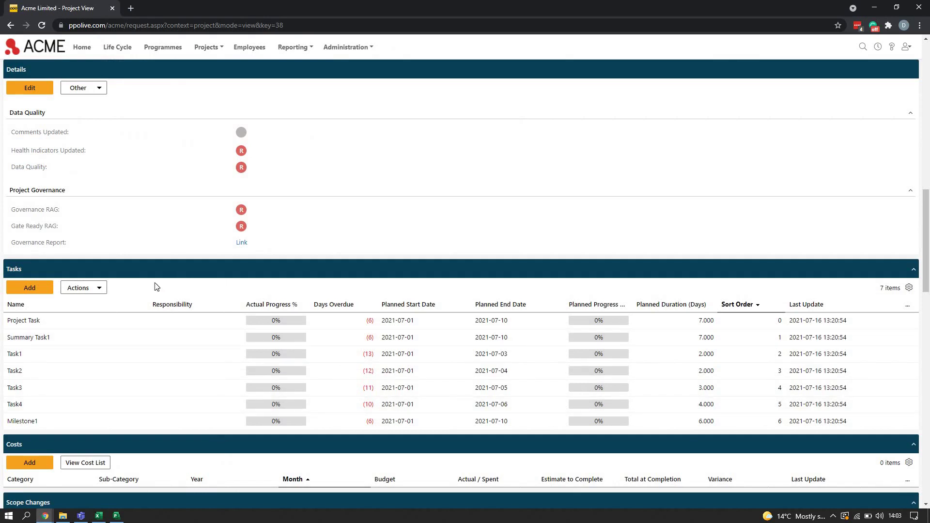
click(98, 290)
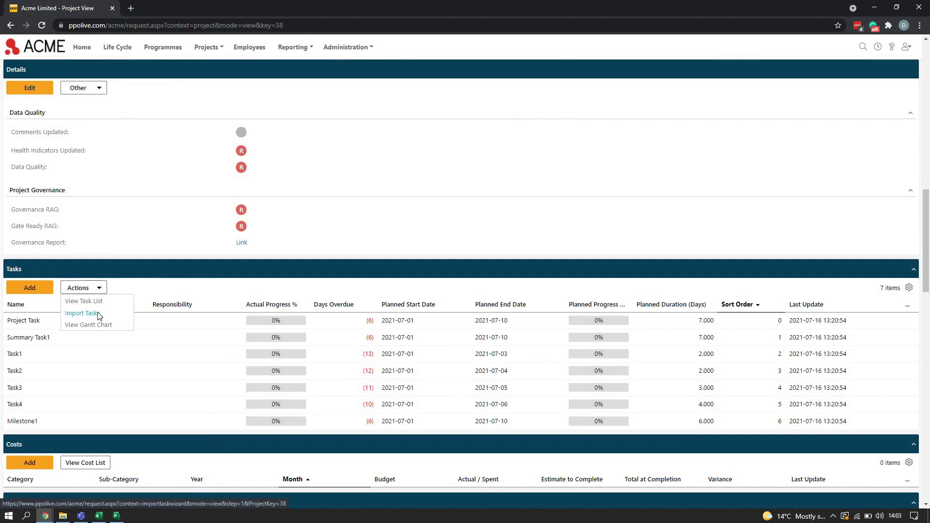
click(97, 314)
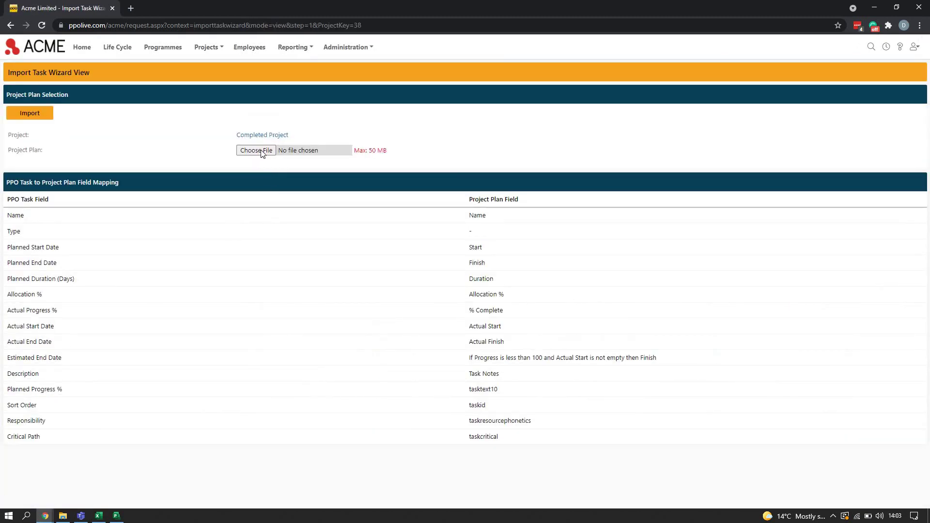
- Choose Excel Task Import Template (Delete).xml as the project plan and import it
click(262, 151)
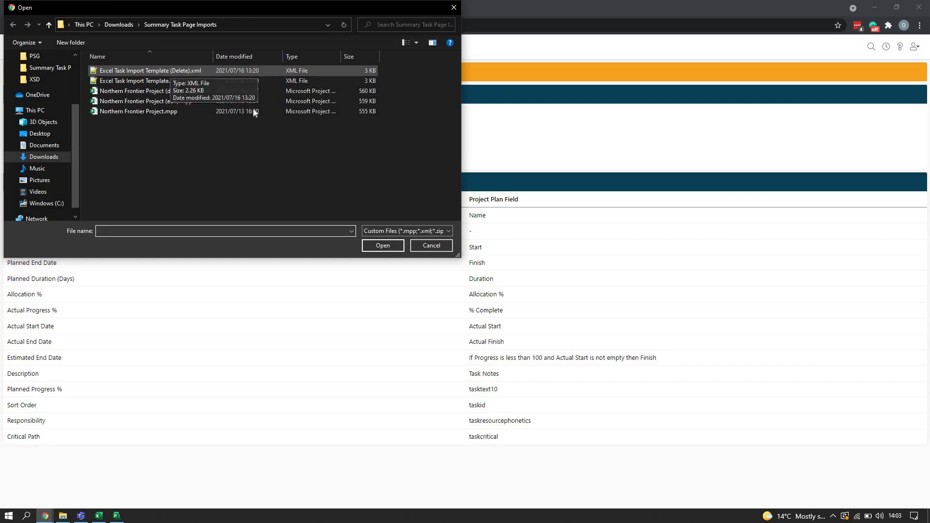
click(170, 70)
click(383, 246)
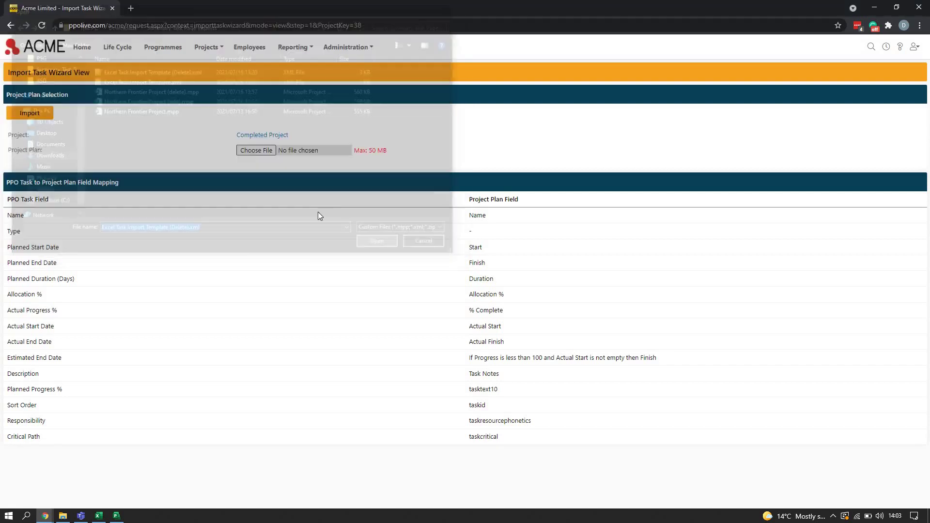
click(40, 117)
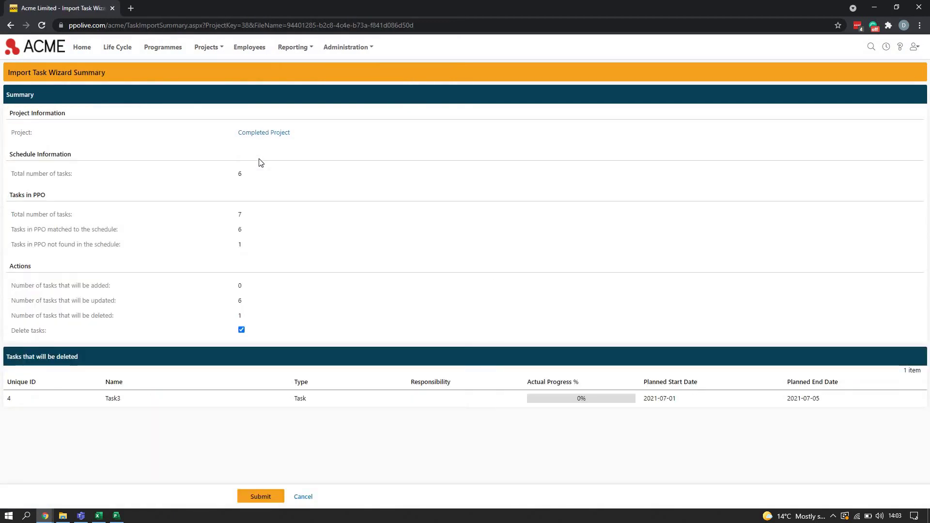
- Examine the import summary's numbers of tasks that will be updated and deleted
double_click(233, 291)
drag(265, 305, 238, 303)
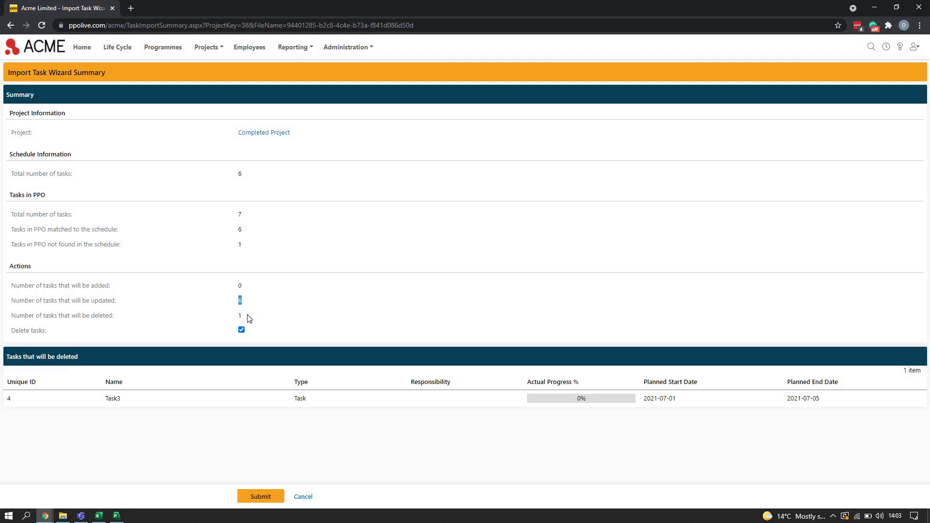
click(245, 318)
drag(243, 301, 238, 316)
click(280, 318)
- Submit the import with deletion of the missing Task3, and check Completed Project's resulting tasks
click(265, 497)
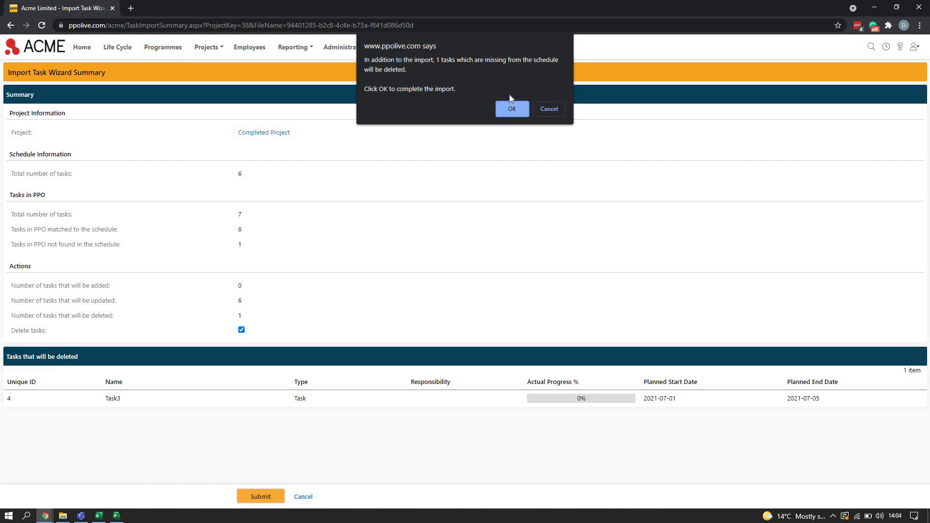
click(506, 113)
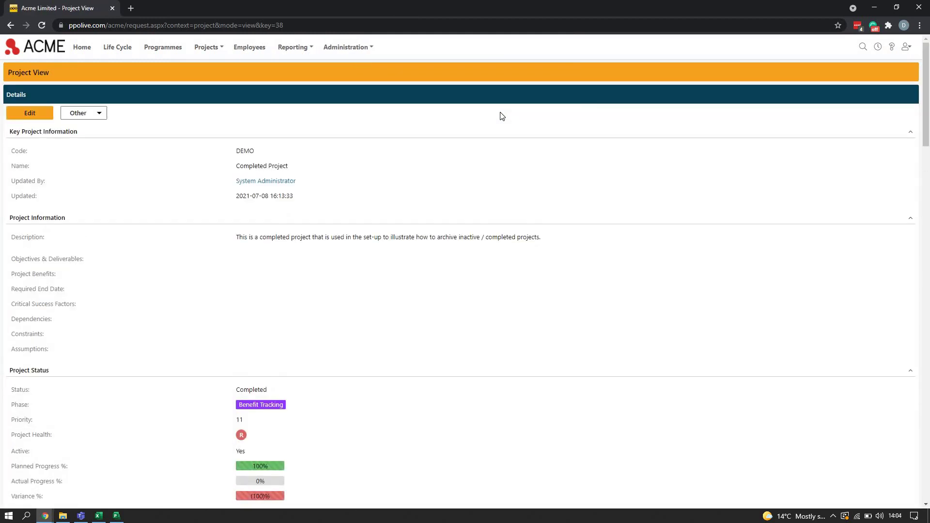
scroll(519, 188, down, 4)
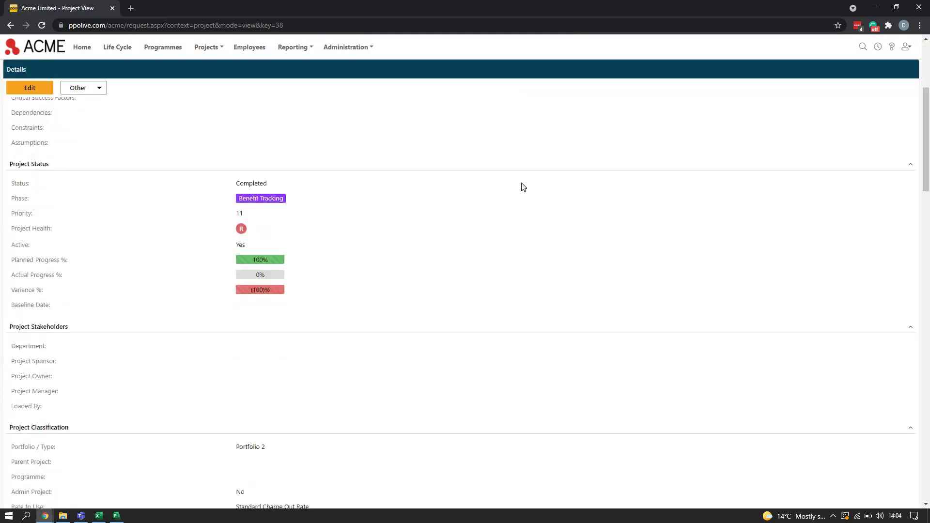
scroll(524, 187, down, 11)
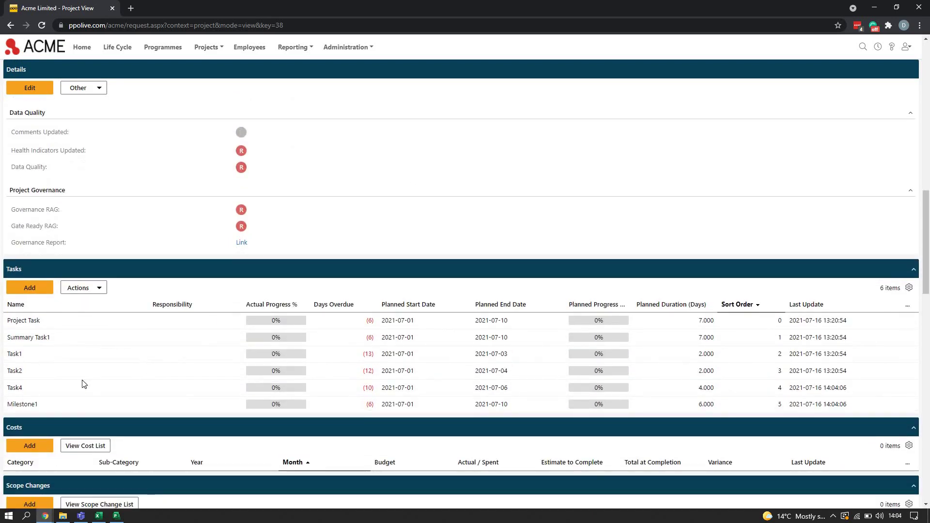